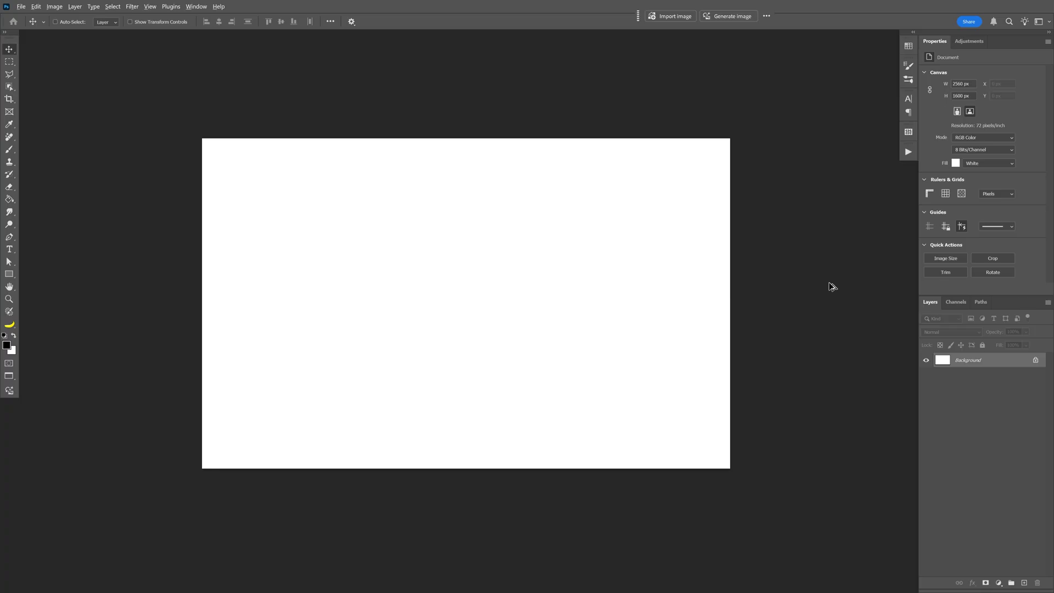
# - Fill the Background layer with black and confirm the 2560 × 1600 px image size unchanged
pyautogui.hotkey('alt', 'BackSpace')
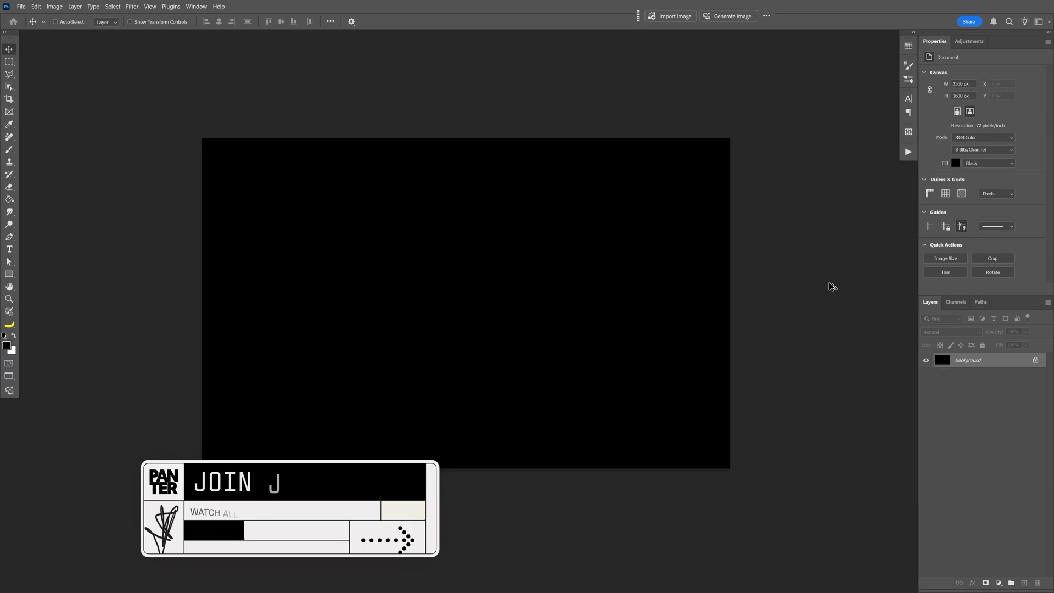
pyautogui.hotkey('ctrl', 'alt', 'i')
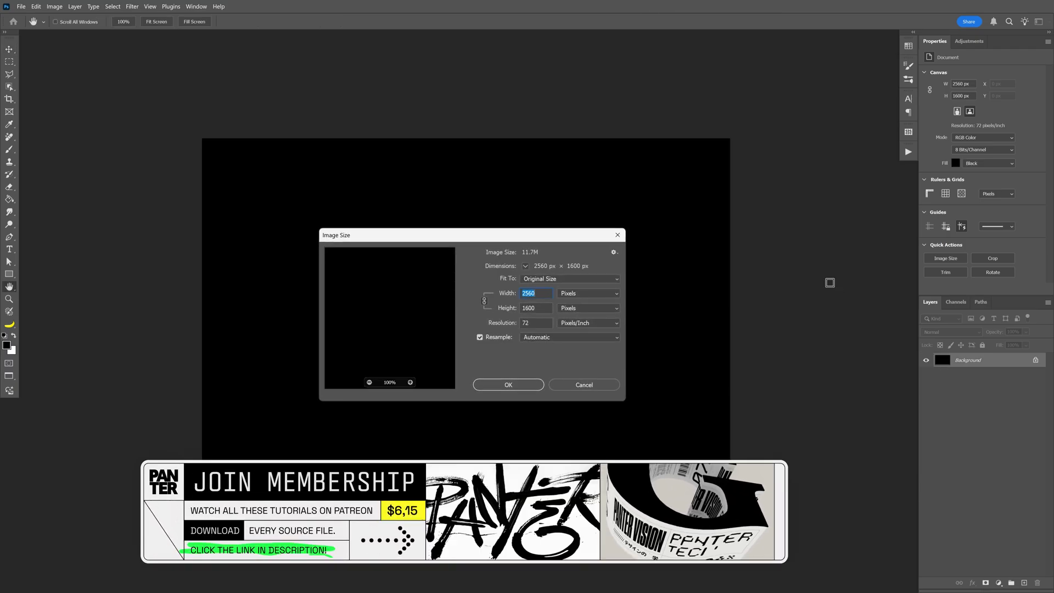
pyautogui.press('Escape')
# - Start a text box at the centre of the black canvas for the PAN TER lettering
pyautogui.press('t')
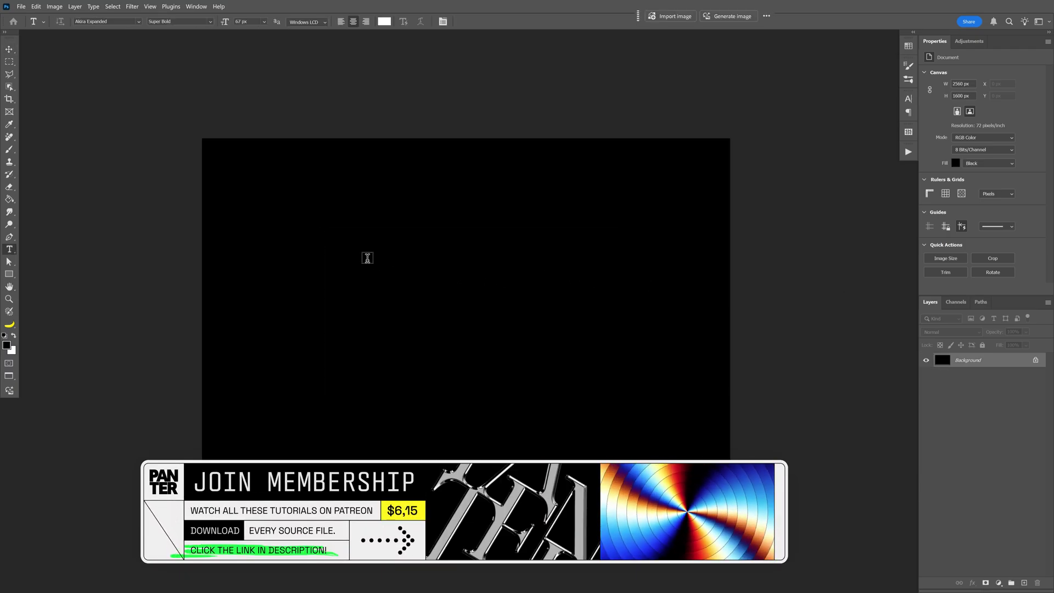
pyautogui.click(387, 283)
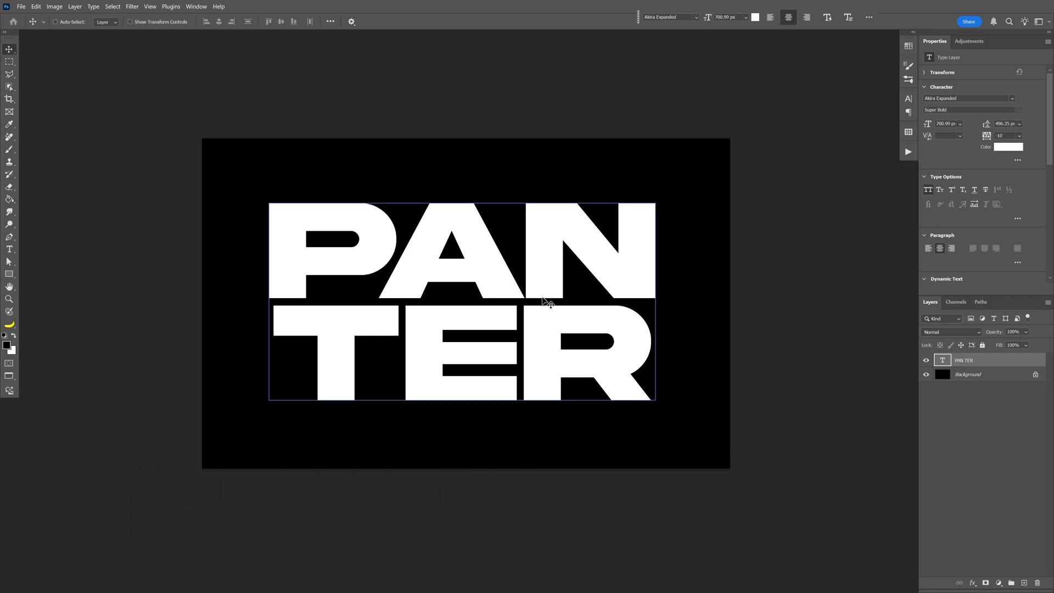
# - Give the PAN TER layer a white drop shadow: Normal blend, 55% opacity, 30 px size
pyautogui.doubleClick(997, 363)
pyautogui.moveTo(563, 260); pyautogui.dragTo(583, 334)
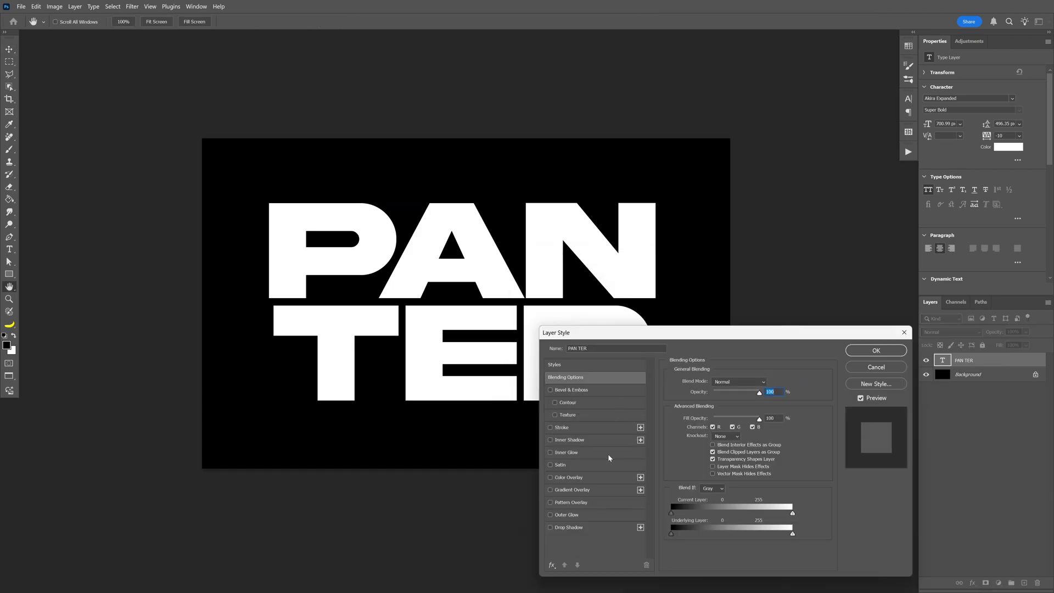
pyautogui.click(578, 528)
pyautogui.click(768, 383)
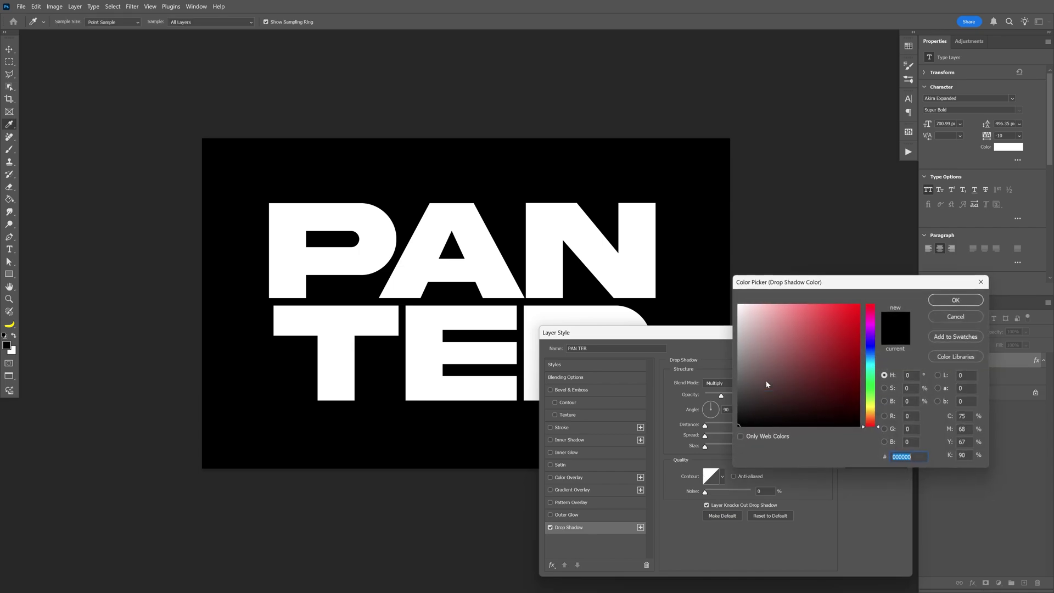
pyautogui.moveTo(779, 384); pyautogui.dragTo(735, 301)
pyautogui.click(958, 300)
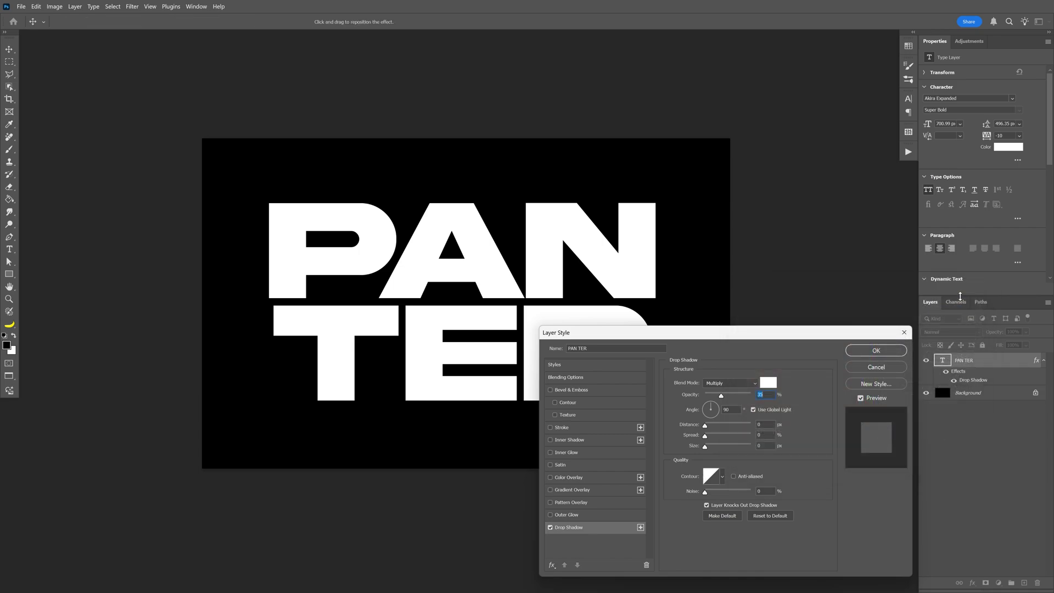
pyautogui.click(722, 384)
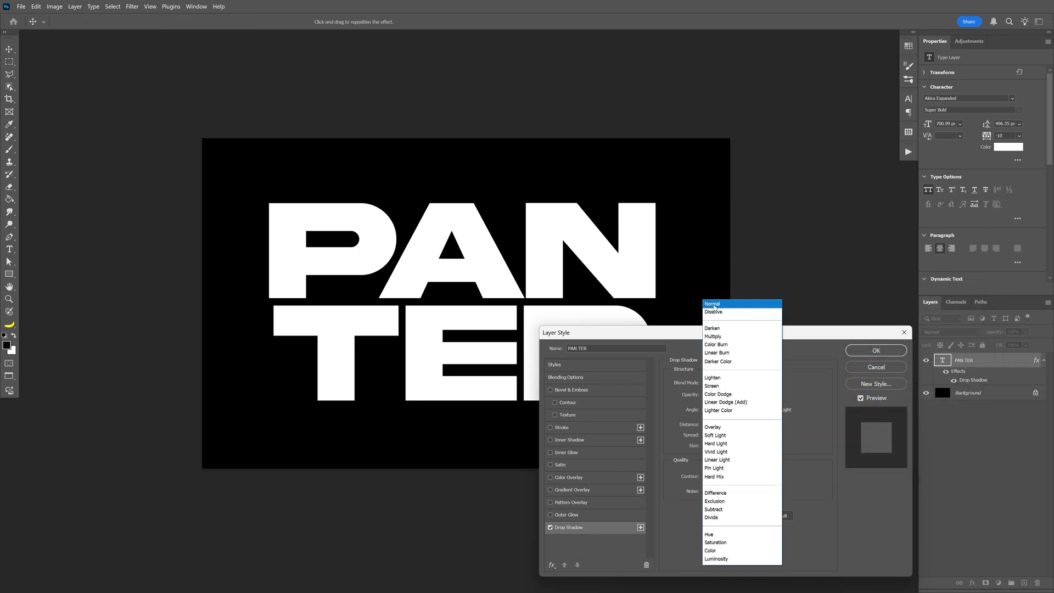
pyautogui.click(714, 305)
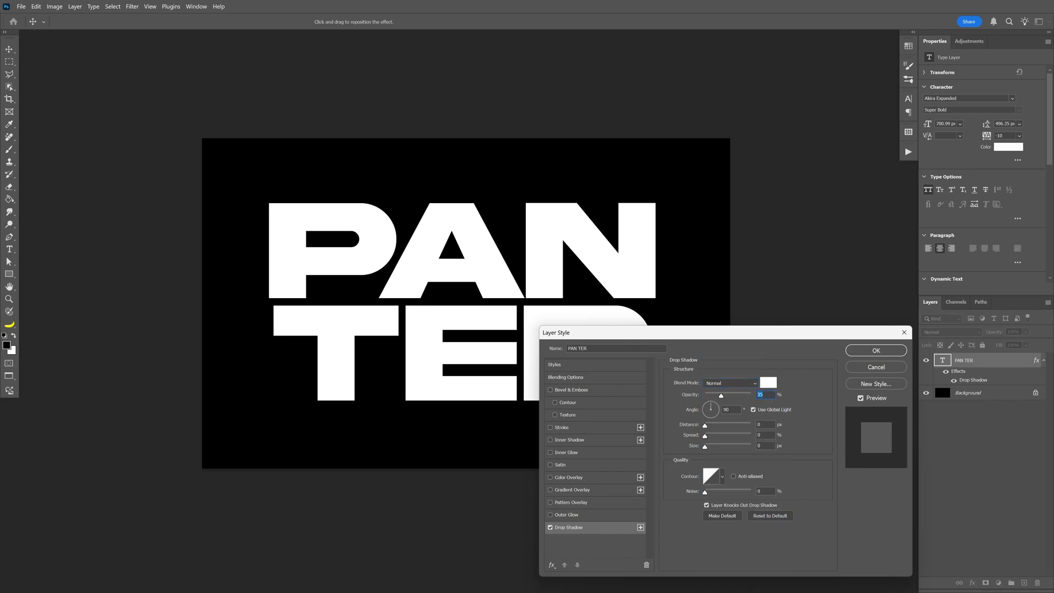
pyautogui.write('5')
pyautogui.write('30')
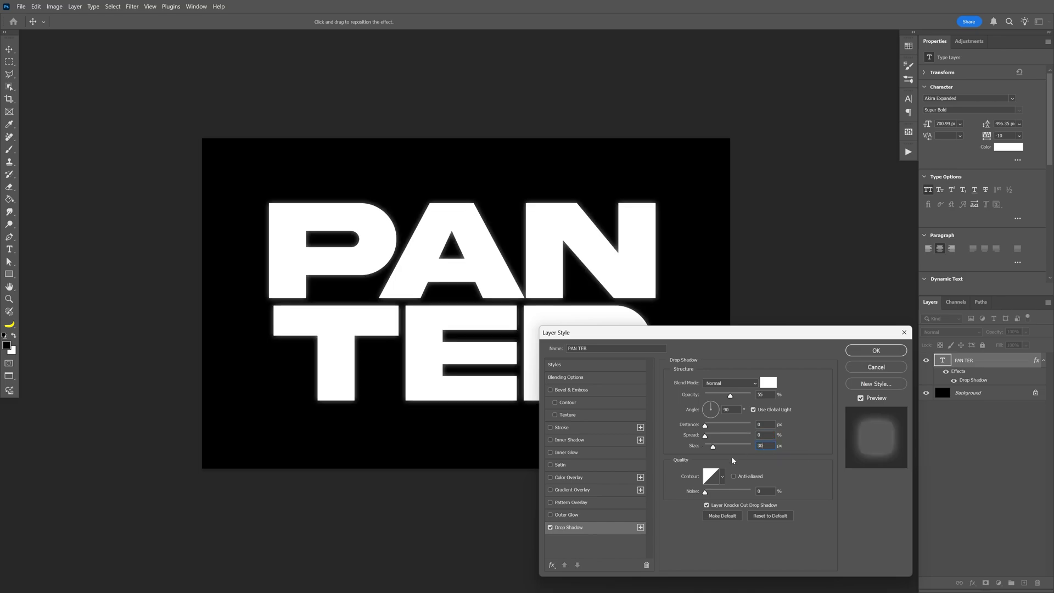
# - Duplicate the drop shadow and set the copy to 65% opacity and 65 px size
pyautogui.click(598, 527)
pyautogui.click(641, 528)
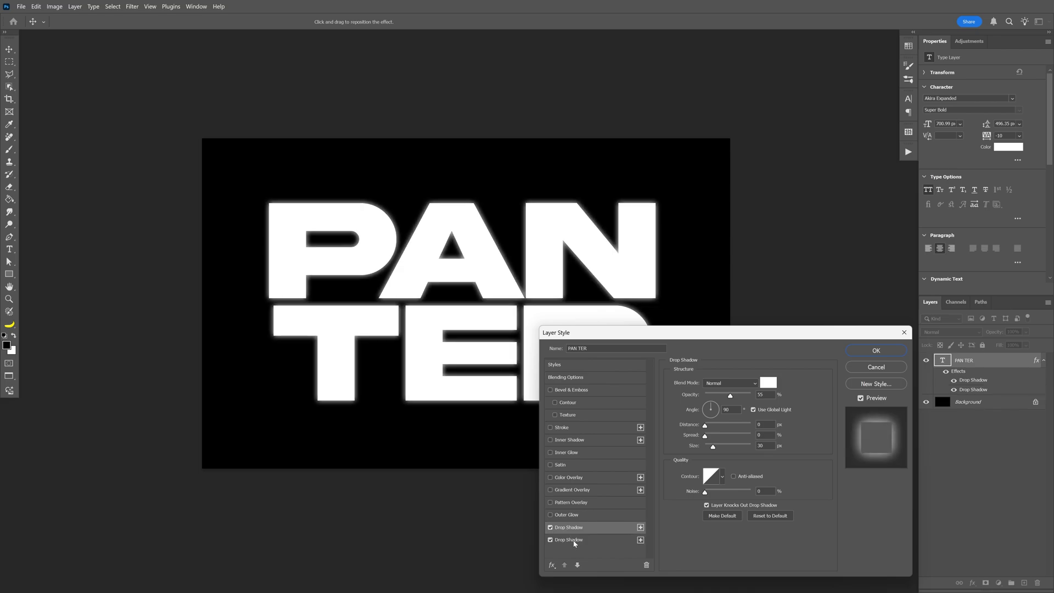
pyautogui.click(575, 540)
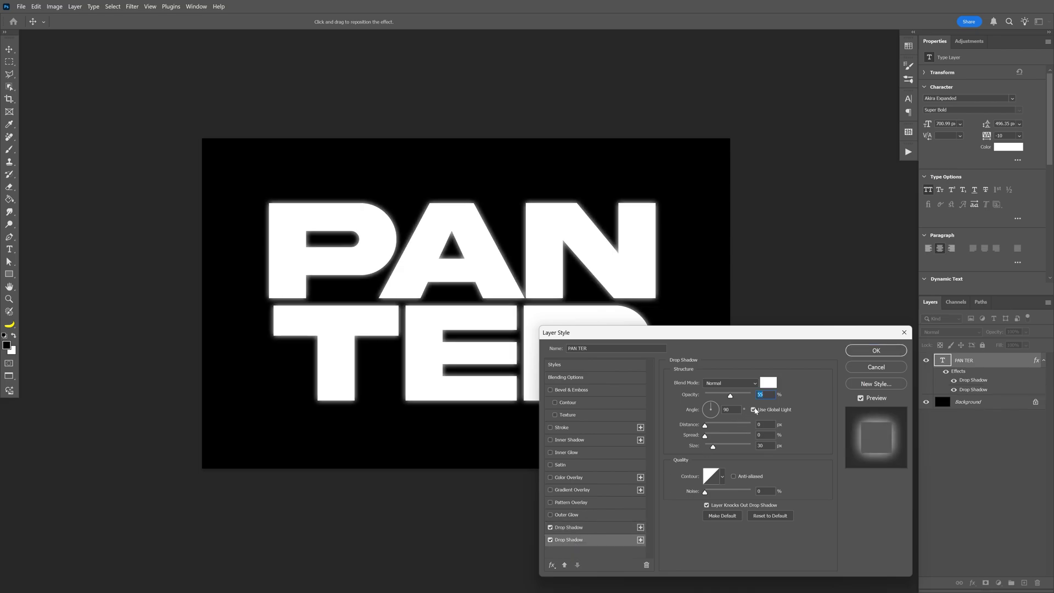
pyautogui.write('55')
pyautogui.write('6')
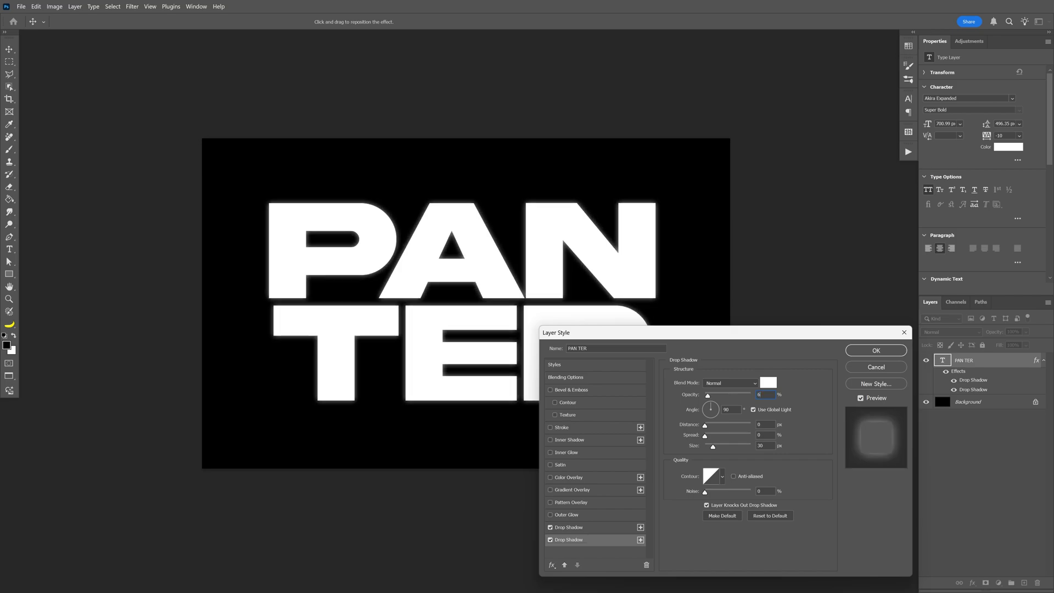
pyautogui.write('5')
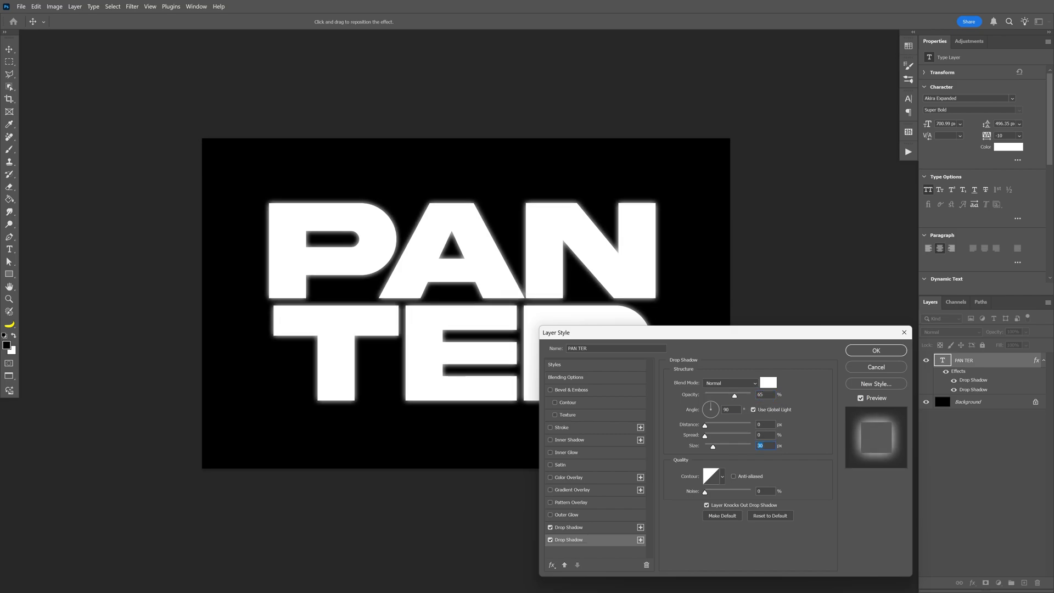
pyautogui.write('65')
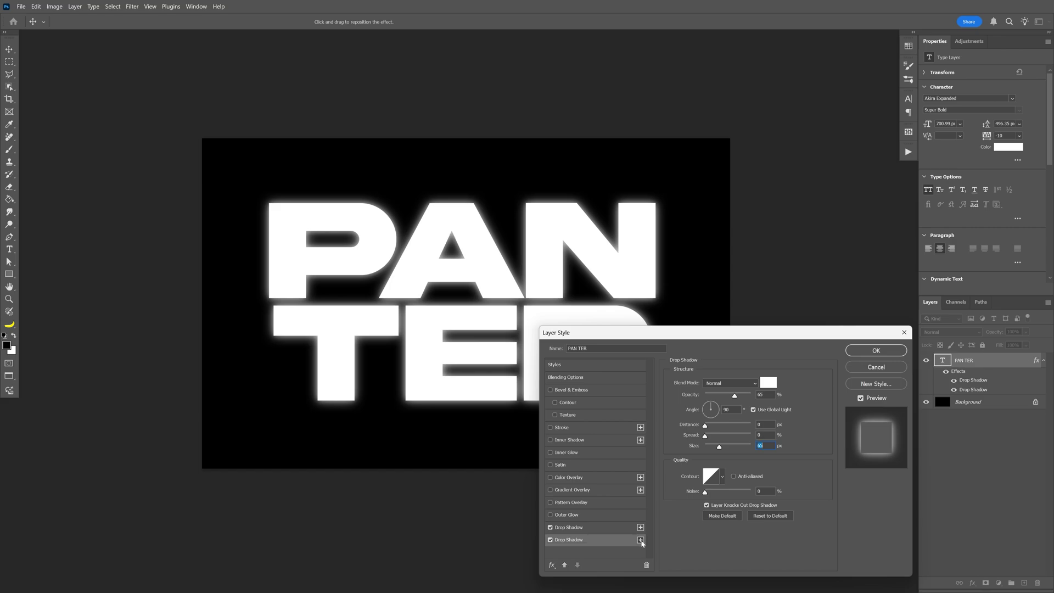
# - Add a third drop shadow at 20% opacity and 85 px size, then apply the layer style
pyautogui.click(641, 540)
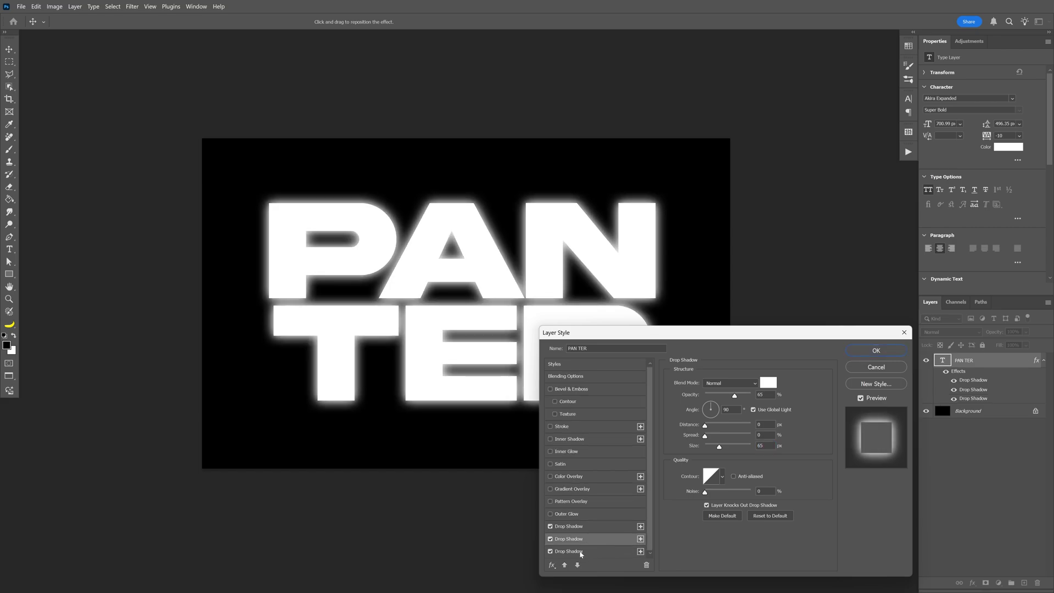
pyautogui.click(580, 552)
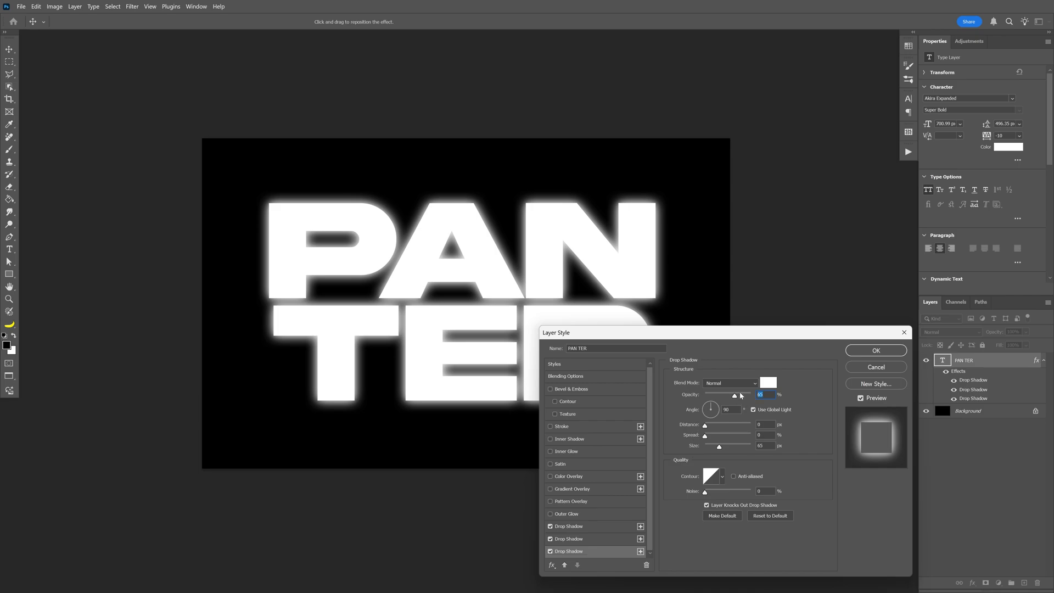
pyautogui.write('20')
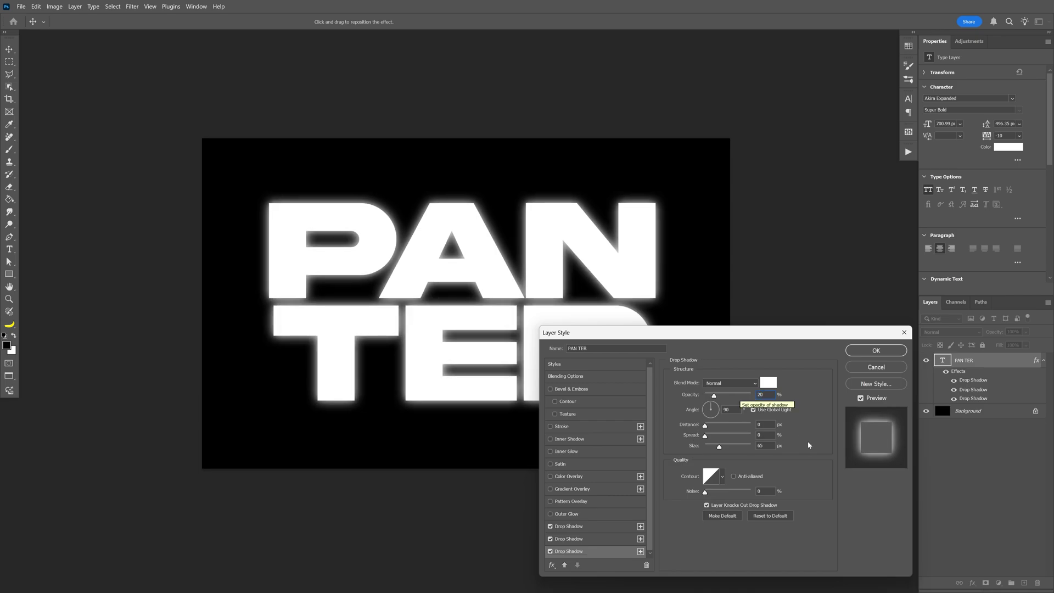
pyautogui.write('85')
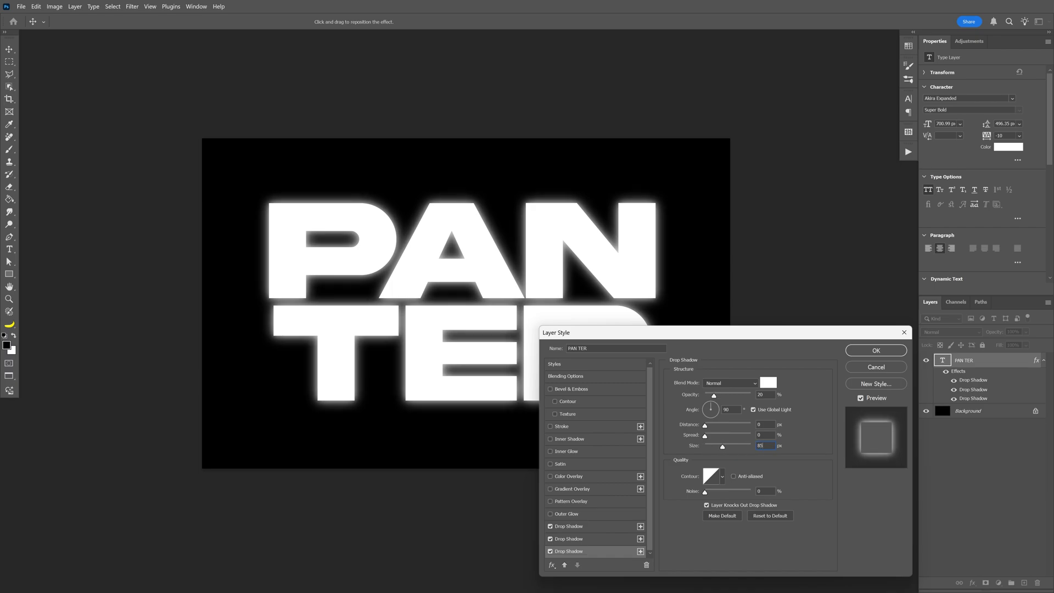
pyautogui.click(876, 350)
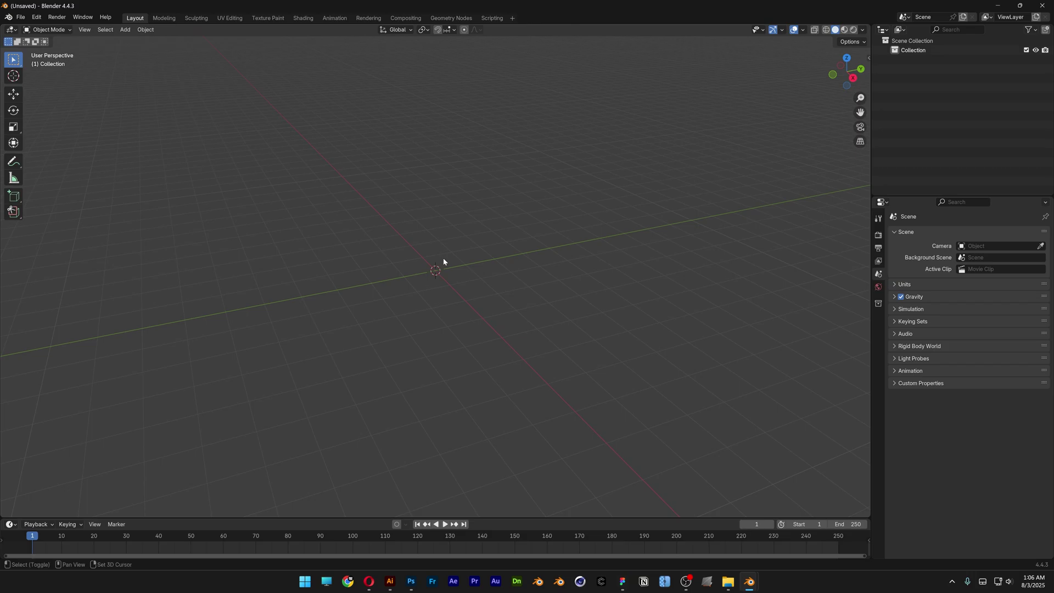
# - Add a plane mesh to the empty Blender scene
pyautogui.hotkey('shift', 'a')
pyautogui.moveTo(447, 275)
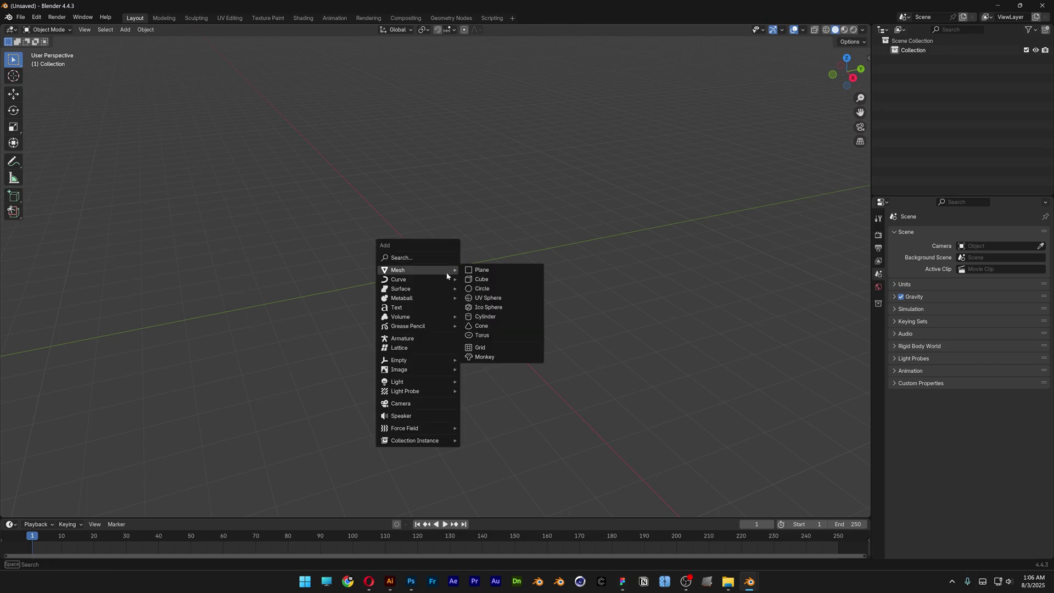
pyautogui.click(515, 275)
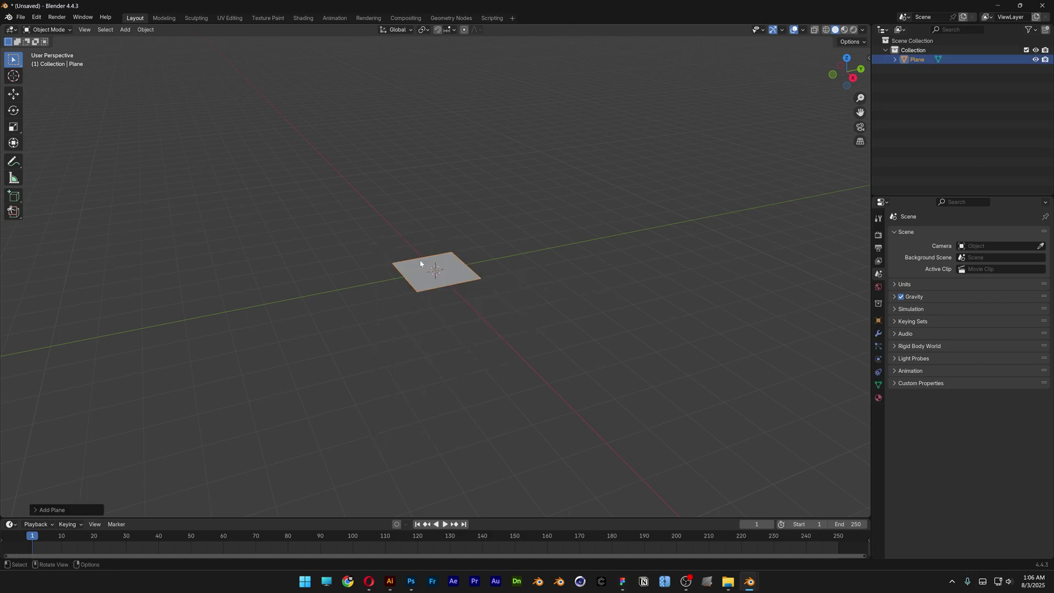
pyautogui.scroll(6, 424, 264)
pyautogui.moveTo(424, 264); pyautogui.dragTo(468, 283, button='middle')
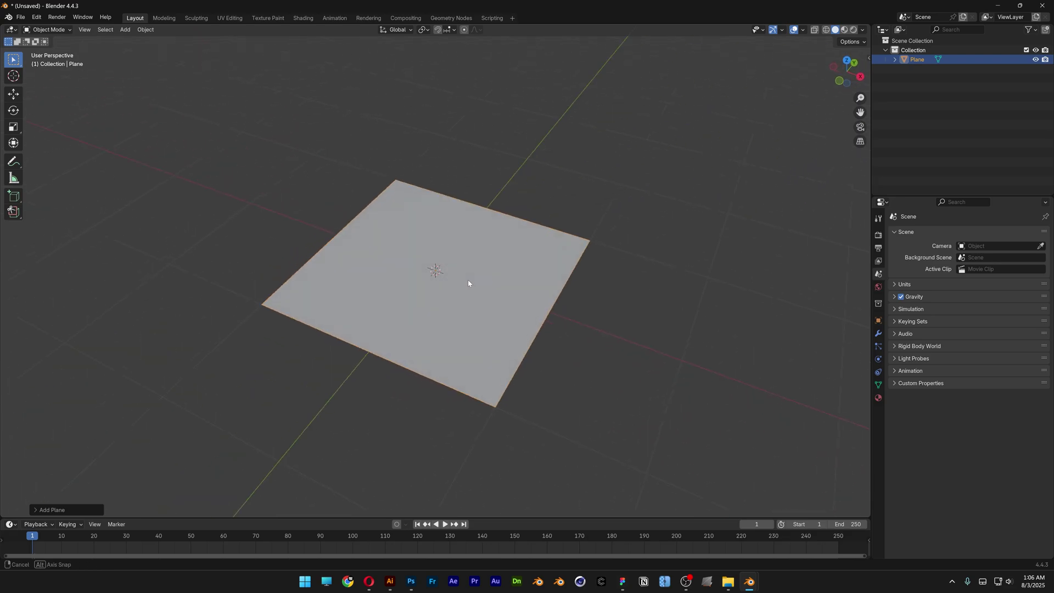
# - Scale the plane to 1.93 on X and 1.080 on Y
pyautogui.click(879, 321)
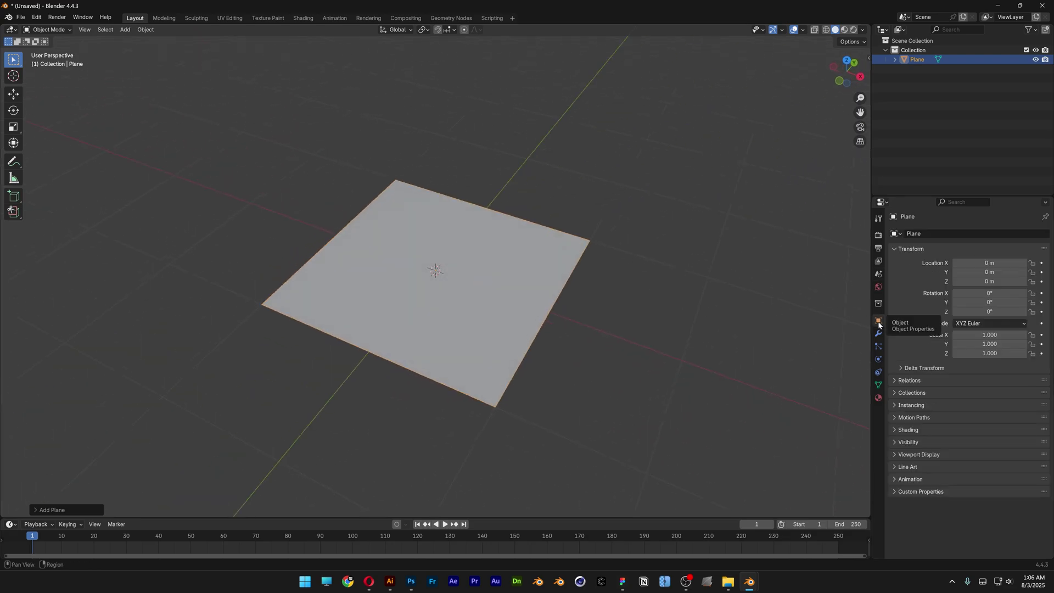
pyautogui.click(983, 335)
pyautogui.write('1')
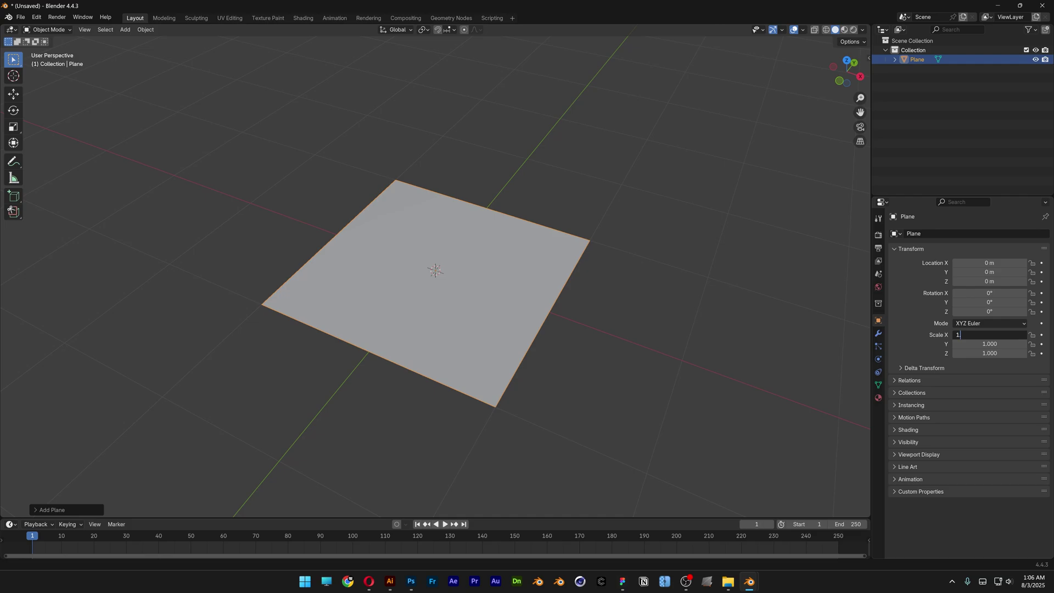
pyautogui.write('.93')
pyautogui.press('Tab')
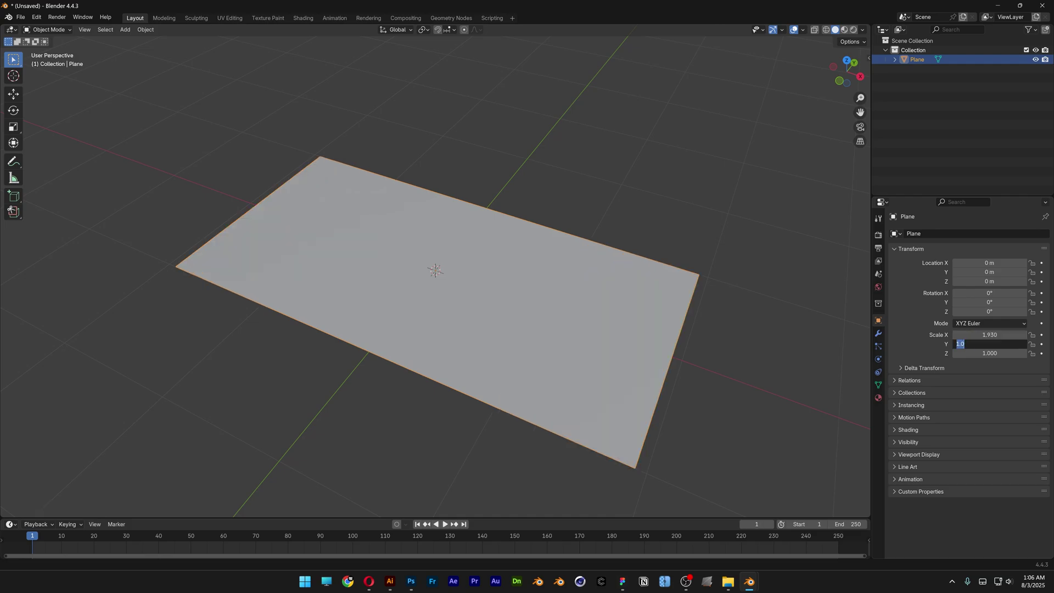
pyautogui.write('1.080')
pyautogui.press('Return')
pyautogui.moveTo(433, 272); pyautogui.dragTo(500, 305, button='middle')
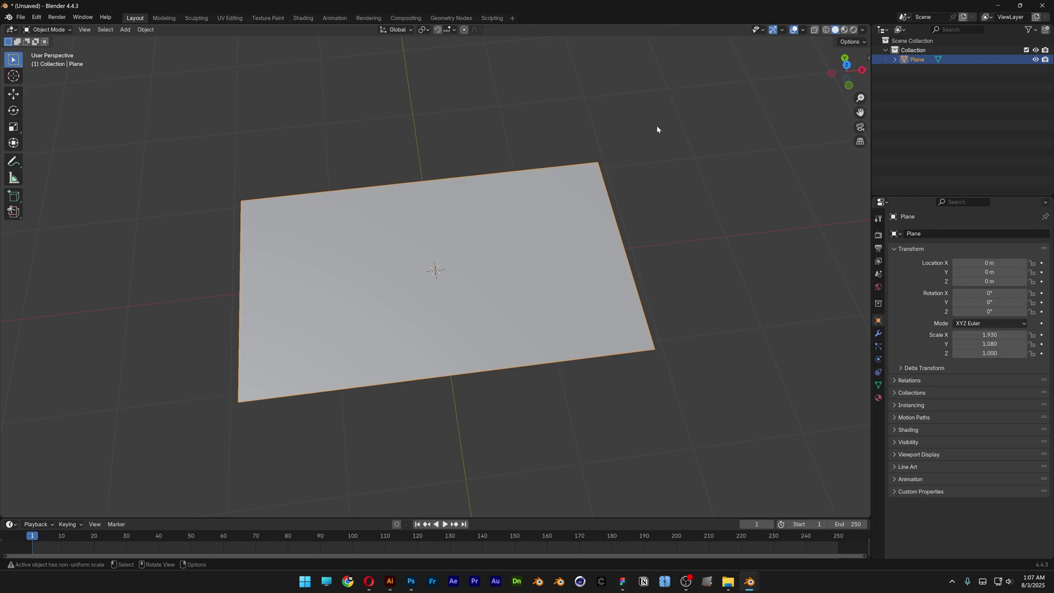
# - Switch the viewport to wireframe and add a Multiresolution modifier to the plane
pyautogui.click(826, 30)
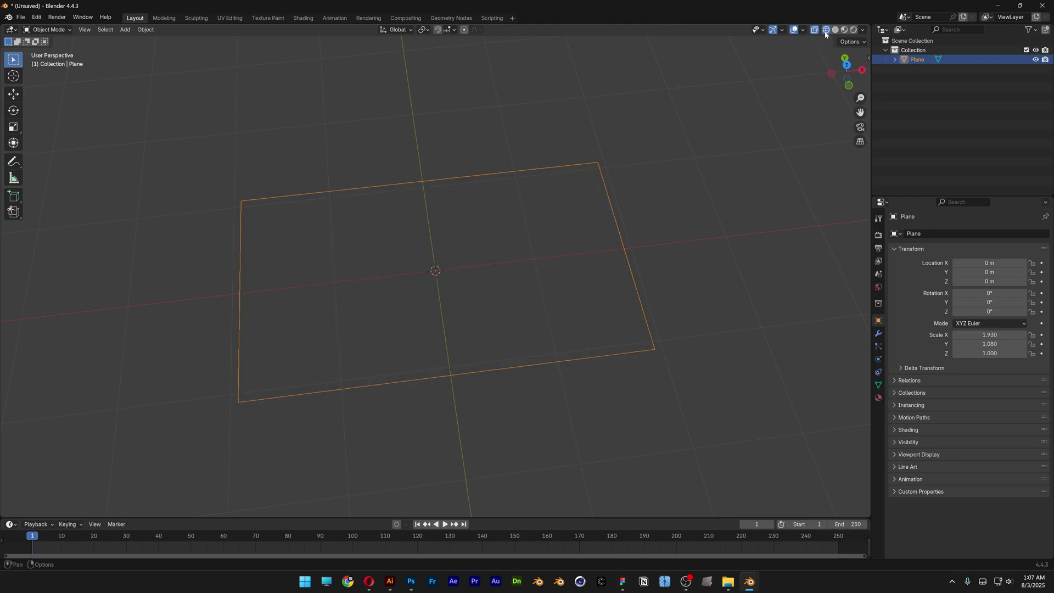
pyautogui.click(878, 334)
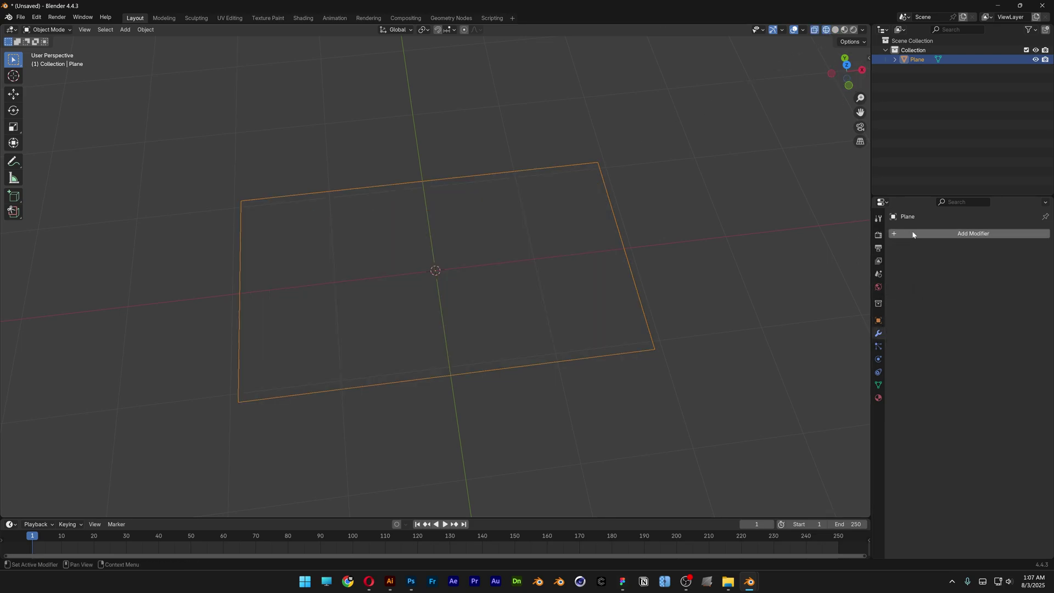
pyautogui.click(976, 233)
pyautogui.write('multi')
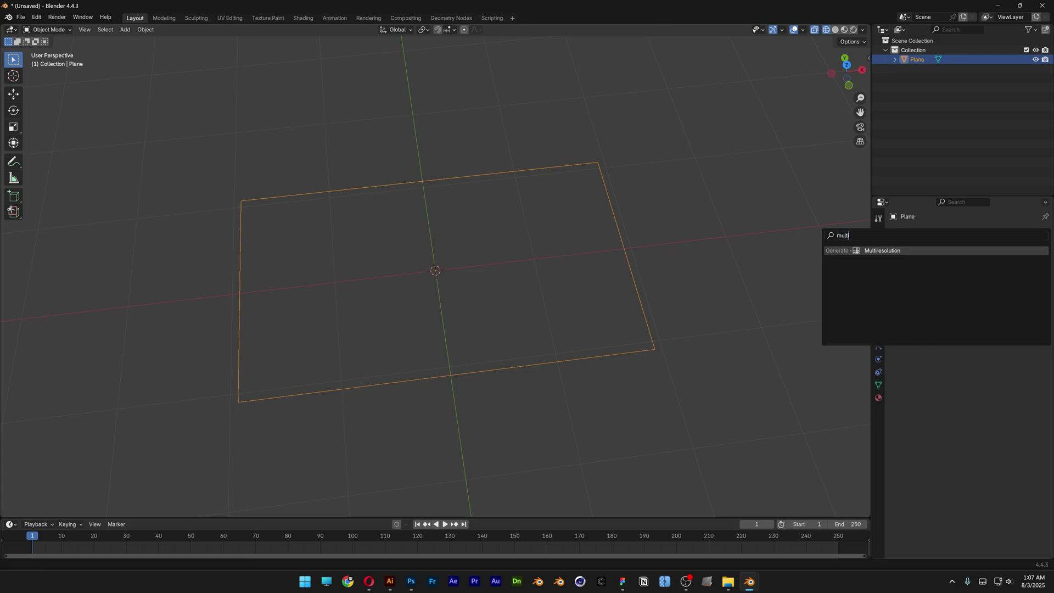
pyautogui.press('Return')
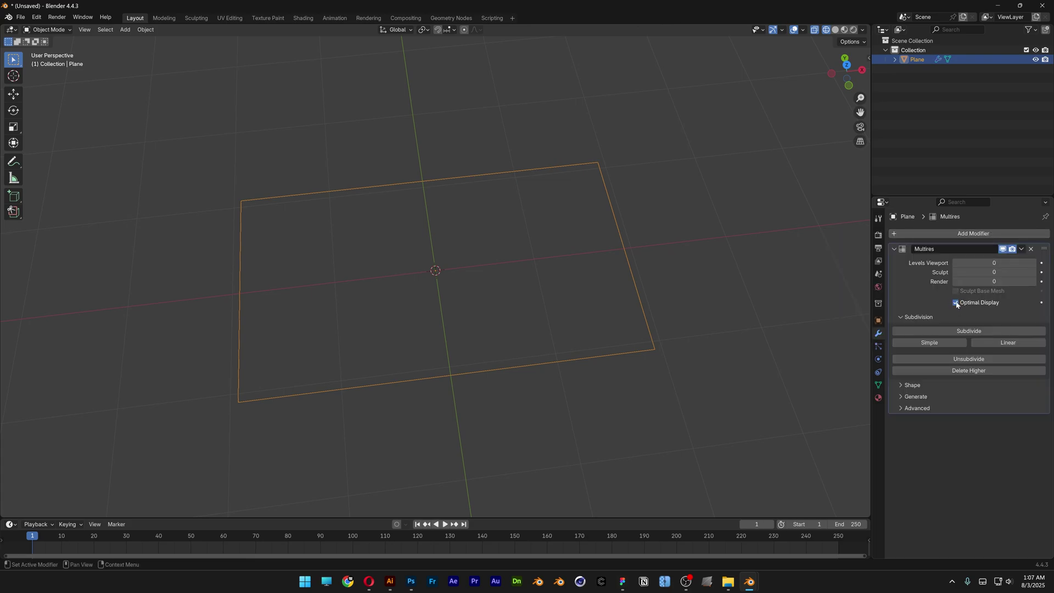
# - Subdivide the Multires modifier with Linear repeatedly, up to level 8
pyautogui.click(1016, 346)
pyautogui.click(1016, 345)
pyautogui.click(1016, 346)
pyautogui.click(1015, 345)
pyautogui.click(1015, 345)
pyautogui.click(1015, 346)
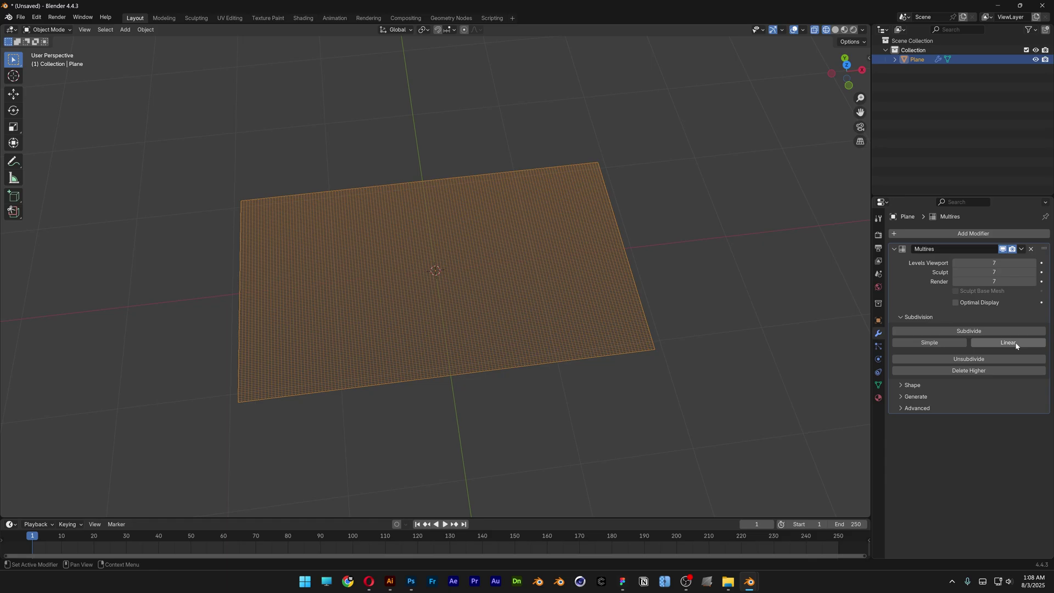
pyautogui.click(1016, 345)
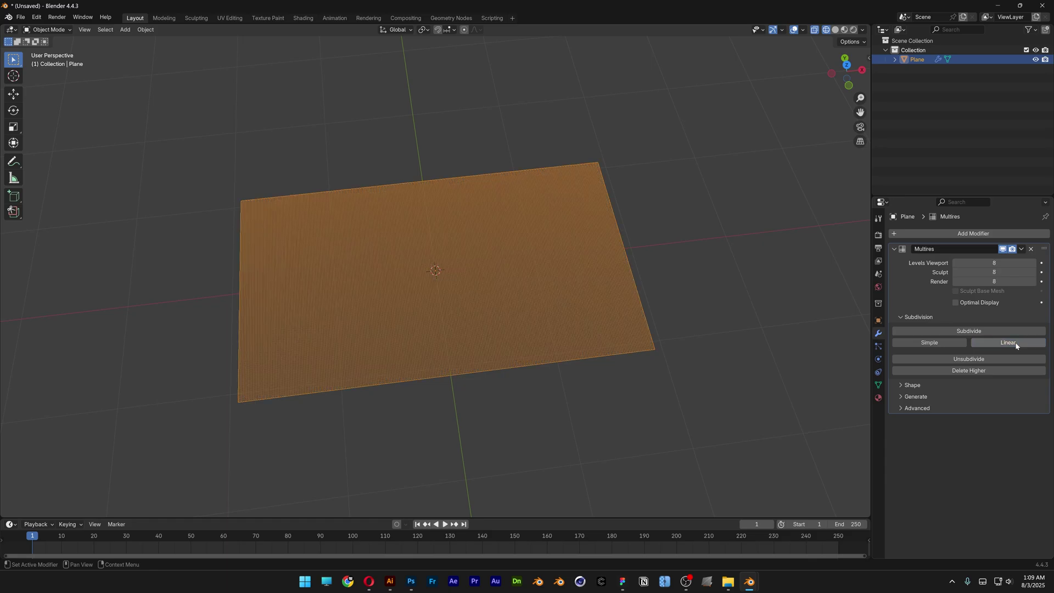
pyautogui.scroll(3, 361, 306)
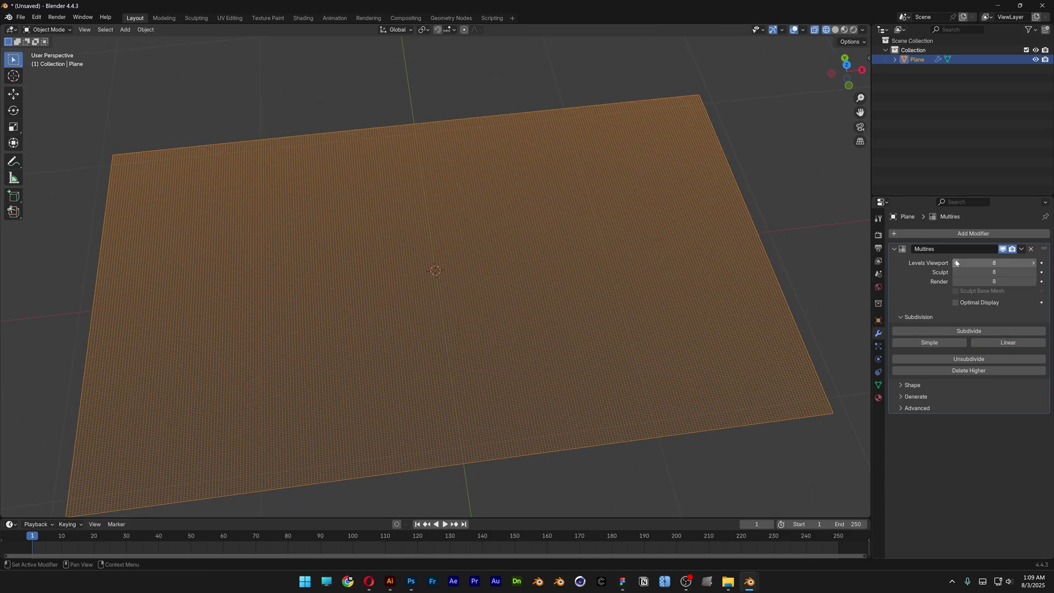
# - Add a Displace modifier to the plane
pyautogui.click(993, 234)
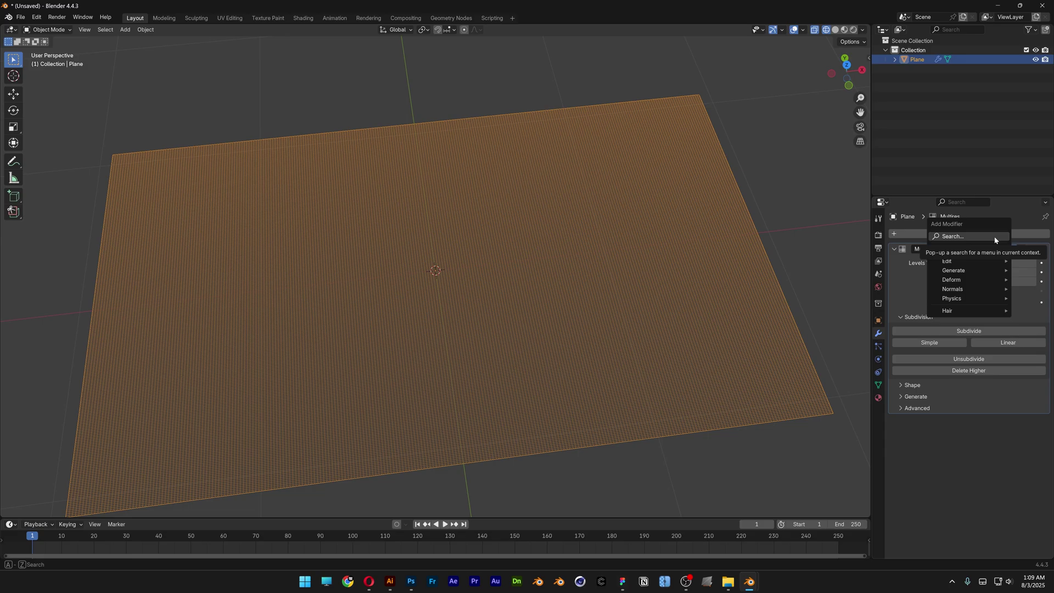
pyautogui.click(995, 237)
pyautogui.write('displace')
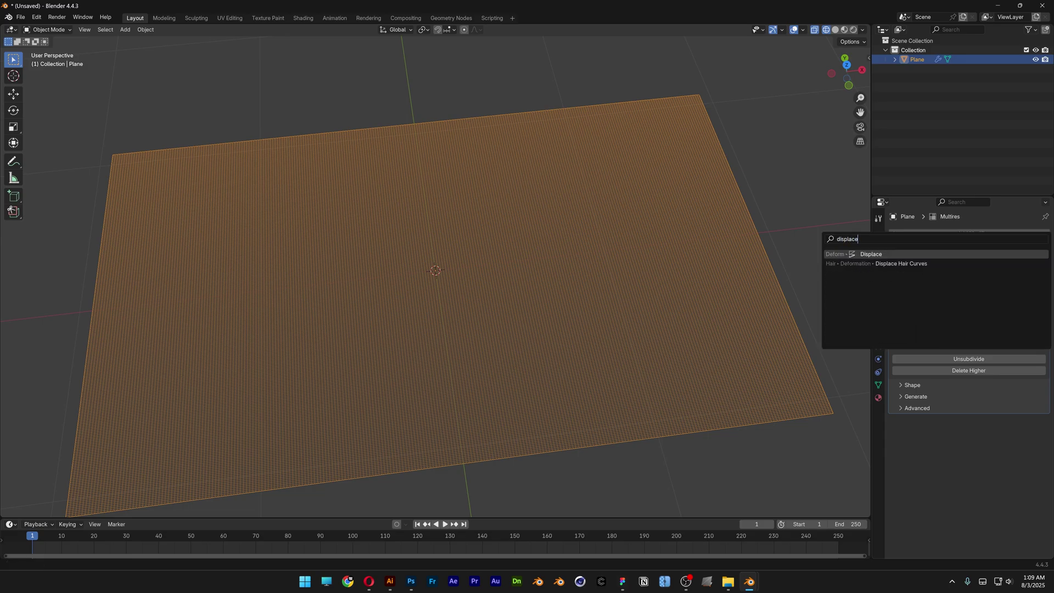
pyautogui.press('Return')
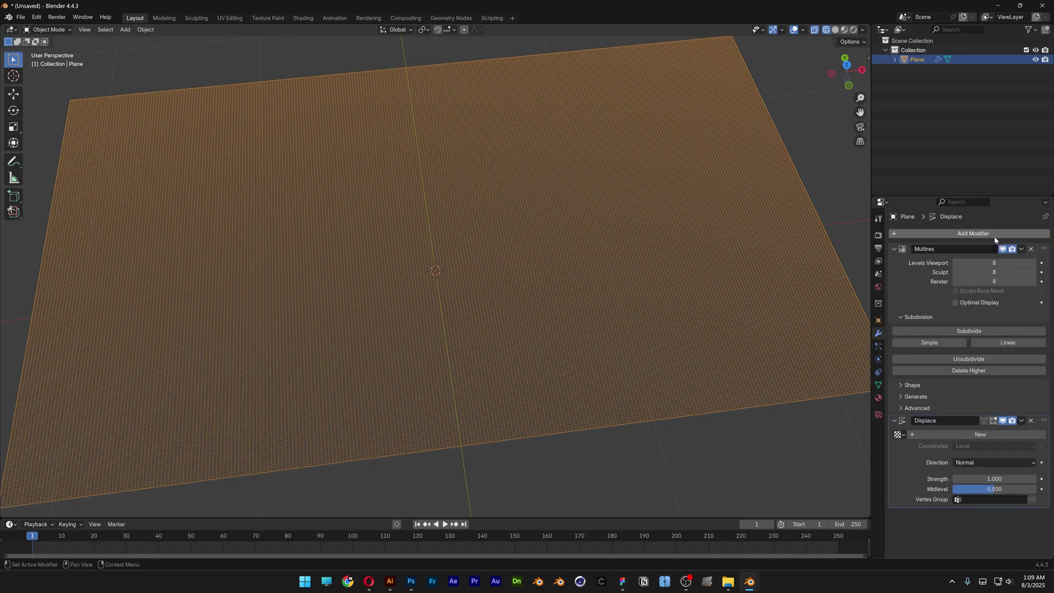
# - Return to solid shading and create a new Image or Movie texture for the displacement
pyautogui.click(837, 31)
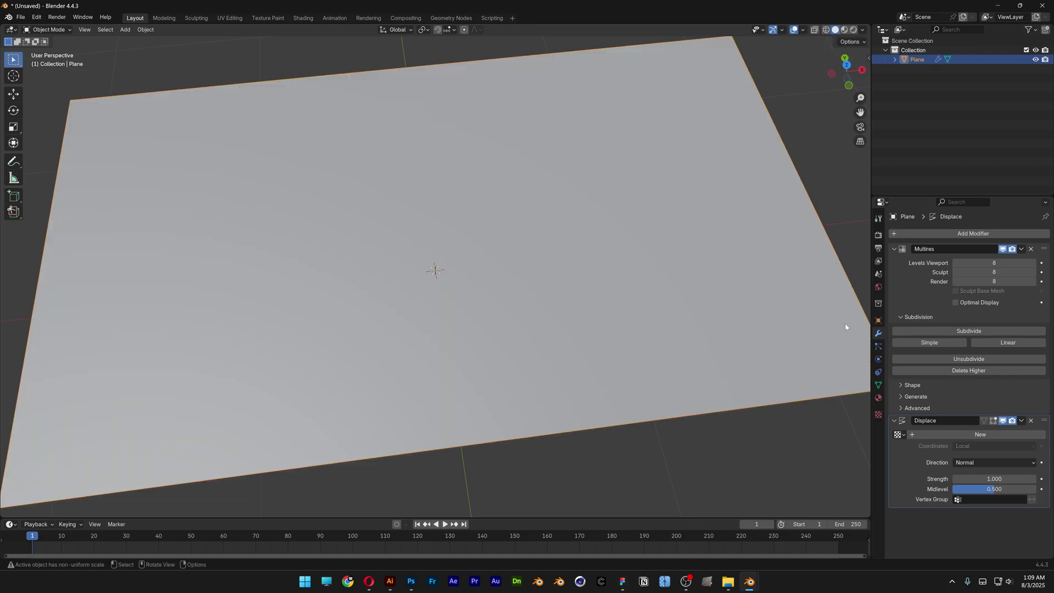
pyautogui.click(878, 415)
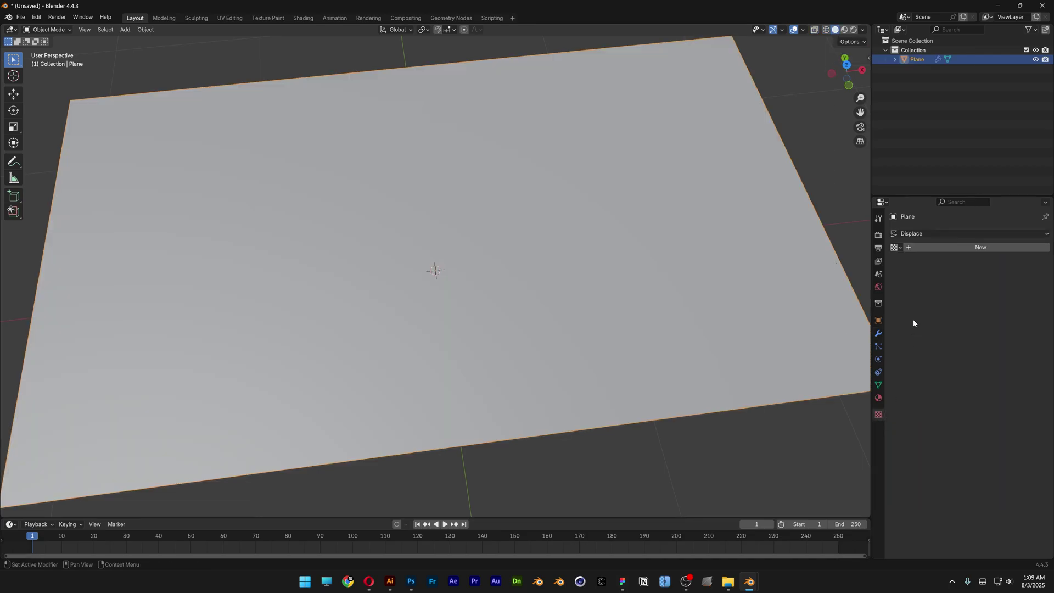
pyautogui.click(964, 248)
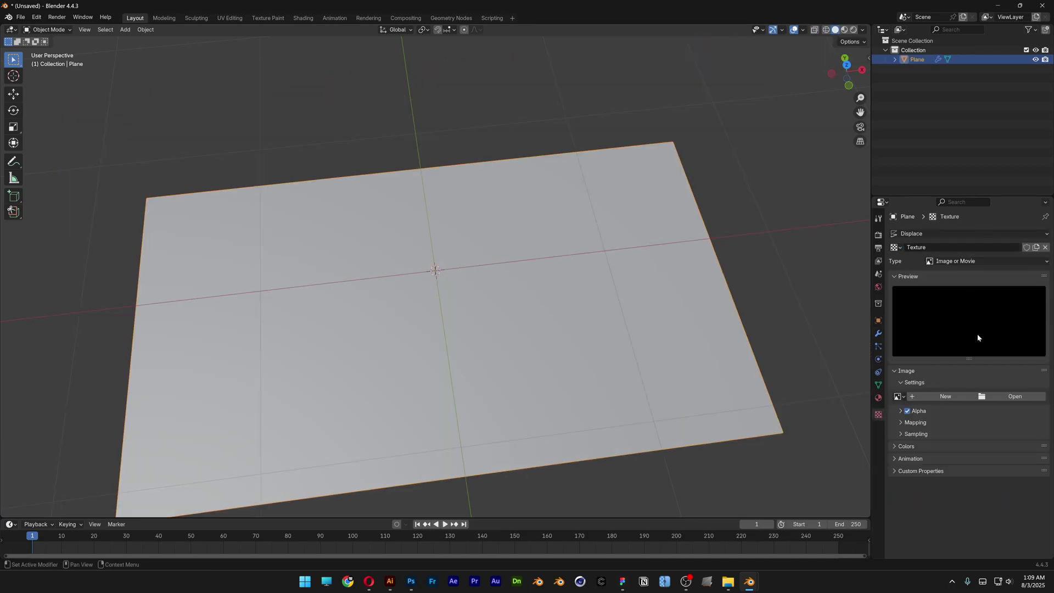
# - Load Template7.jpg as the Displace texture image
pyautogui.click(1015, 396)
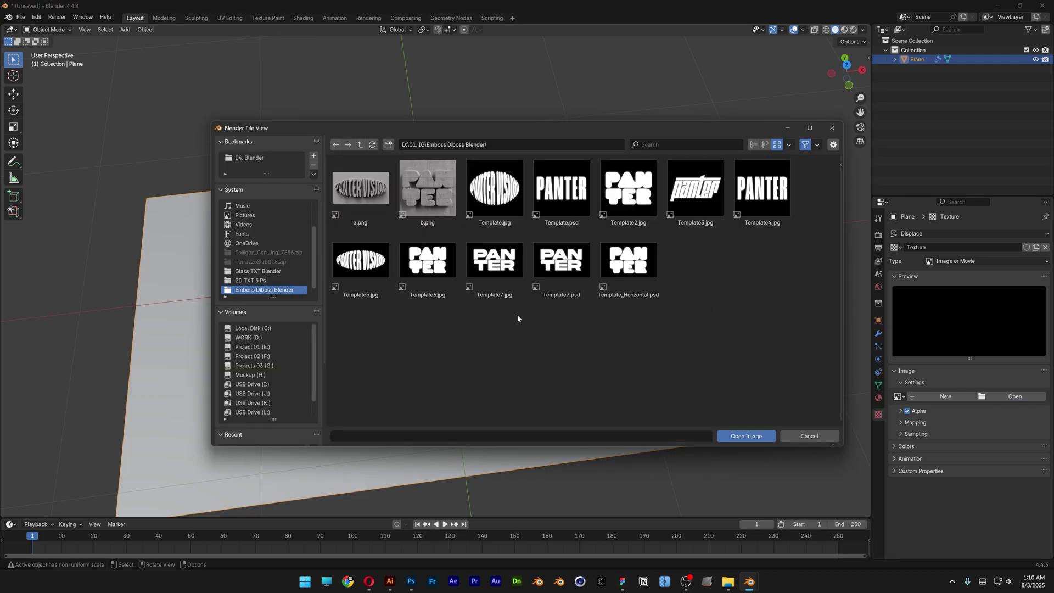
pyautogui.click(502, 264)
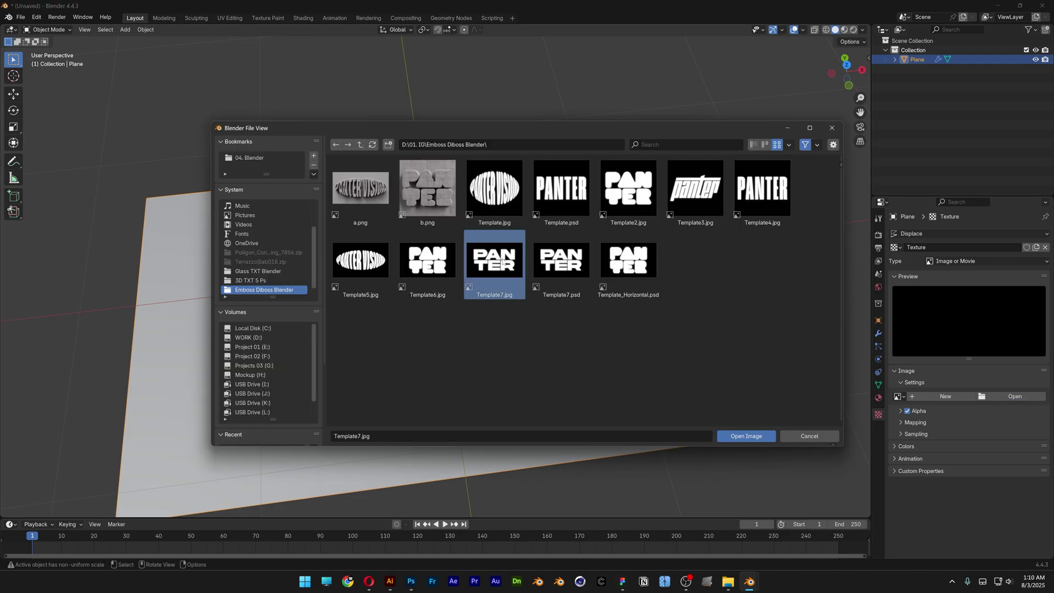
pyautogui.click(746, 436)
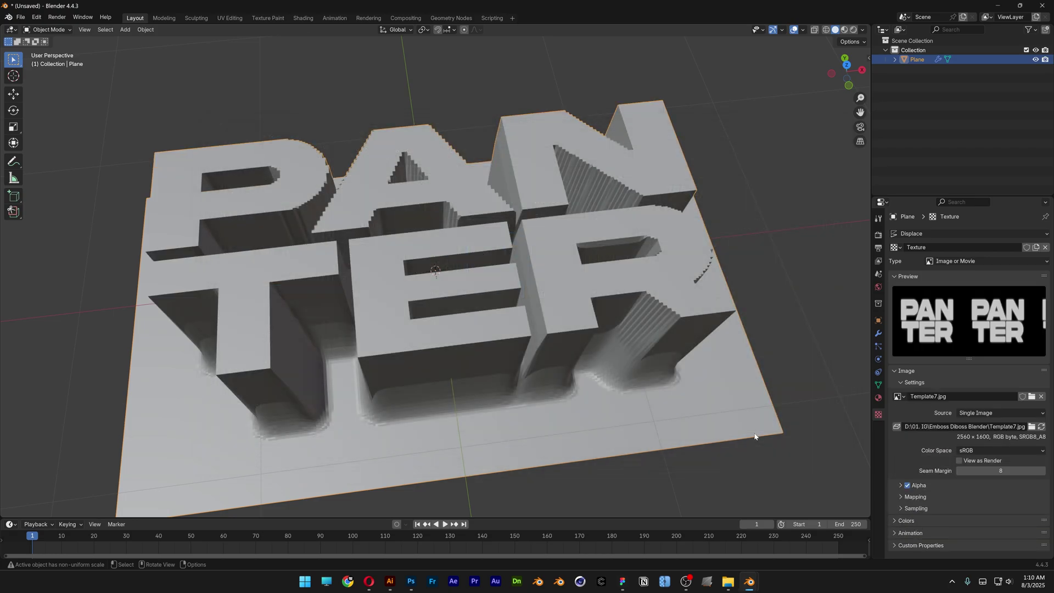
# - Shade the embossed plane smooth
pyautogui.moveTo(619, 342); pyautogui.dragTo(638, 328, button='middle')
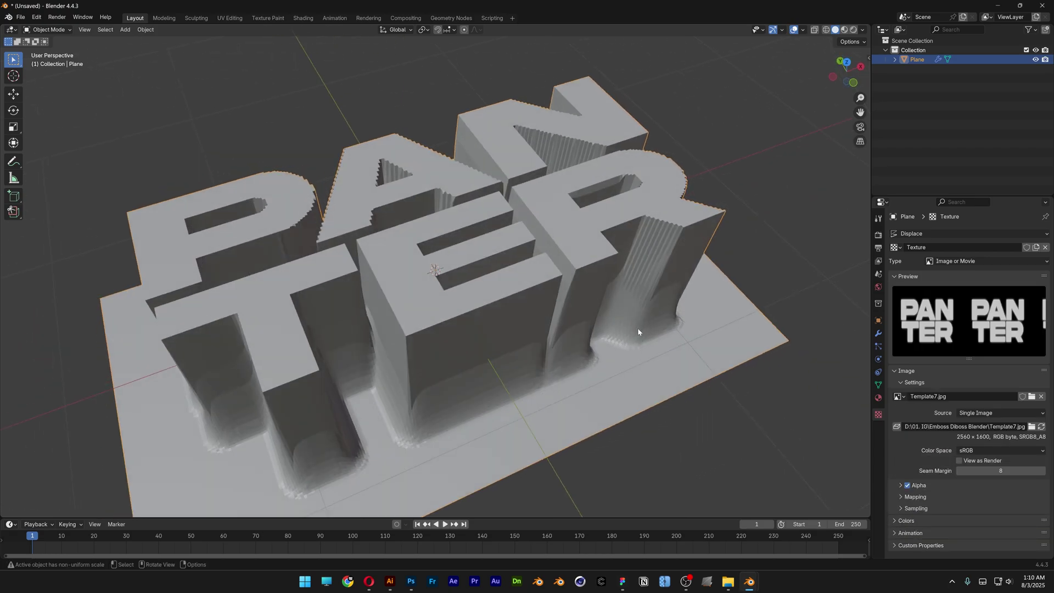
pyautogui.rightClick(574, 251)
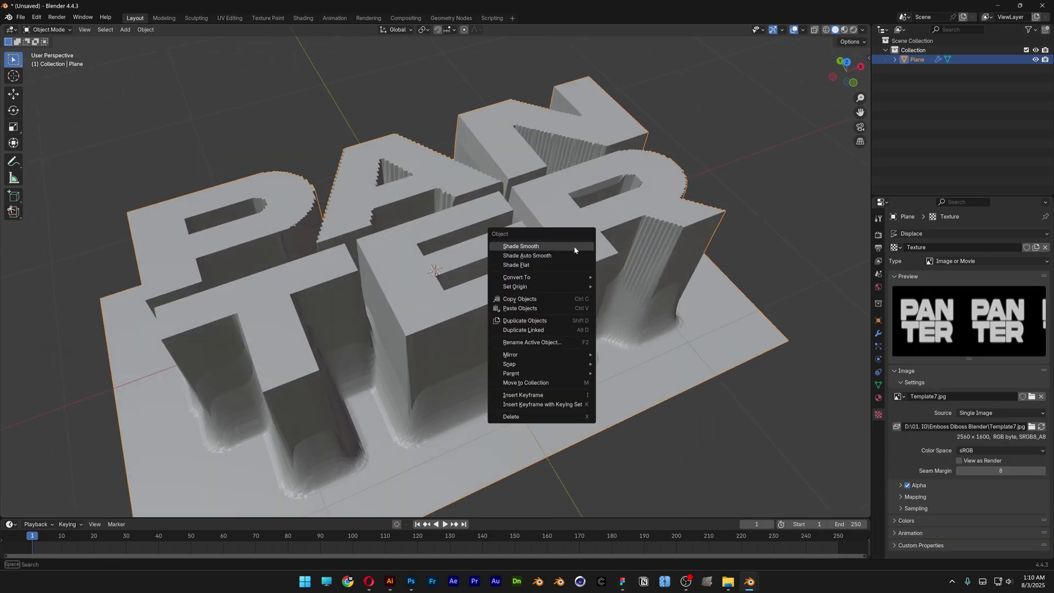
pyautogui.click(534, 247)
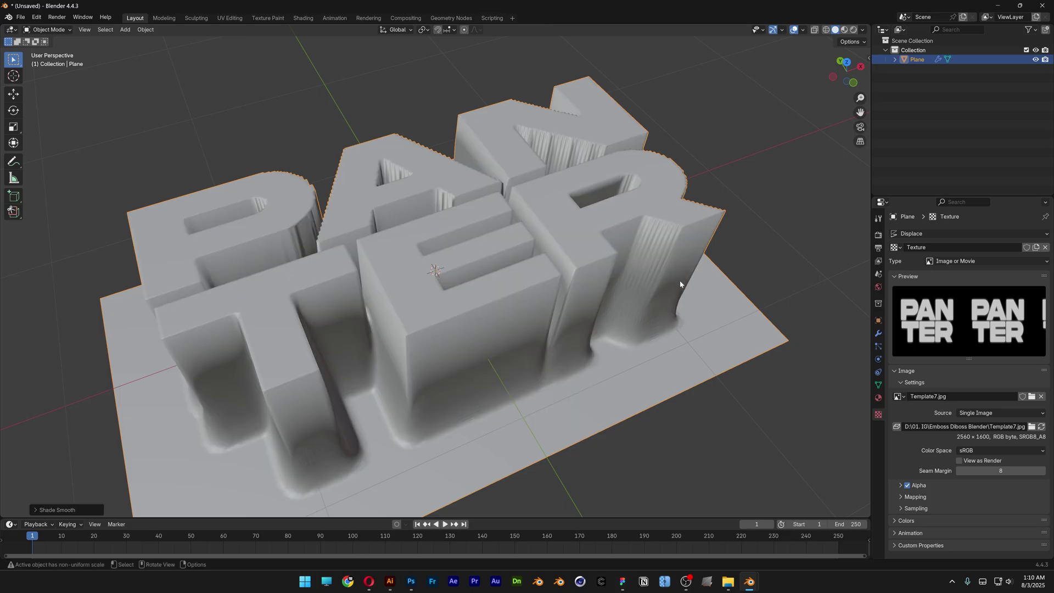
# - Set the Displace midlevel to 0 and strength to 0.500 so the letters rise
pyautogui.click(878, 333)
pyautogui.moveTo(637, 335); pyautogui.dragTo(618, 285, button='middle')
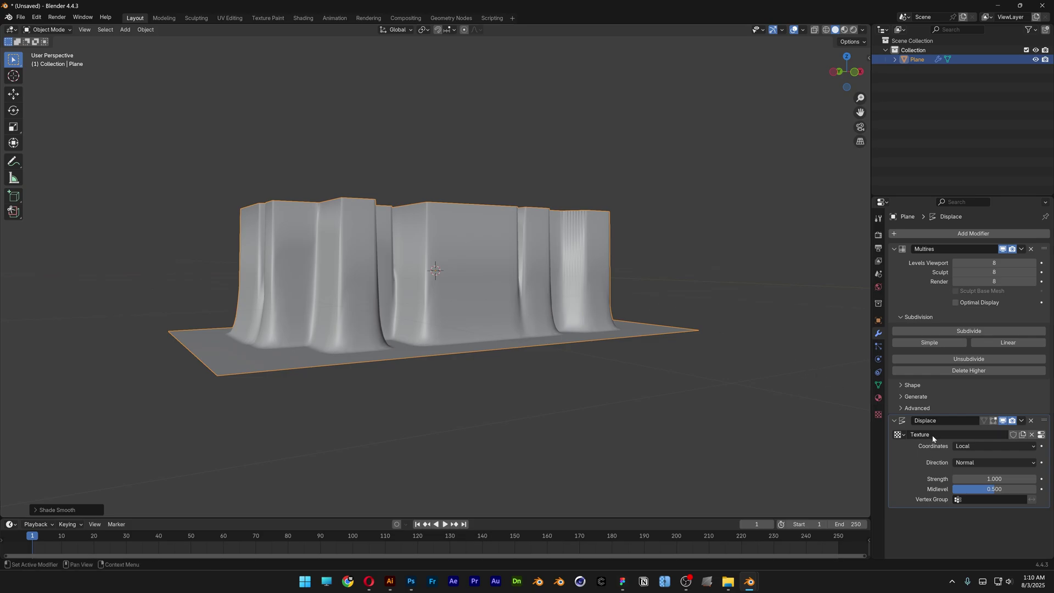
pyautogui.moveTo(993, 491); pyautogui.dragTo(787, 384)
pyautogui.moveTo(609, 285); pyautogui.dragTo(630, 329, button='middle')
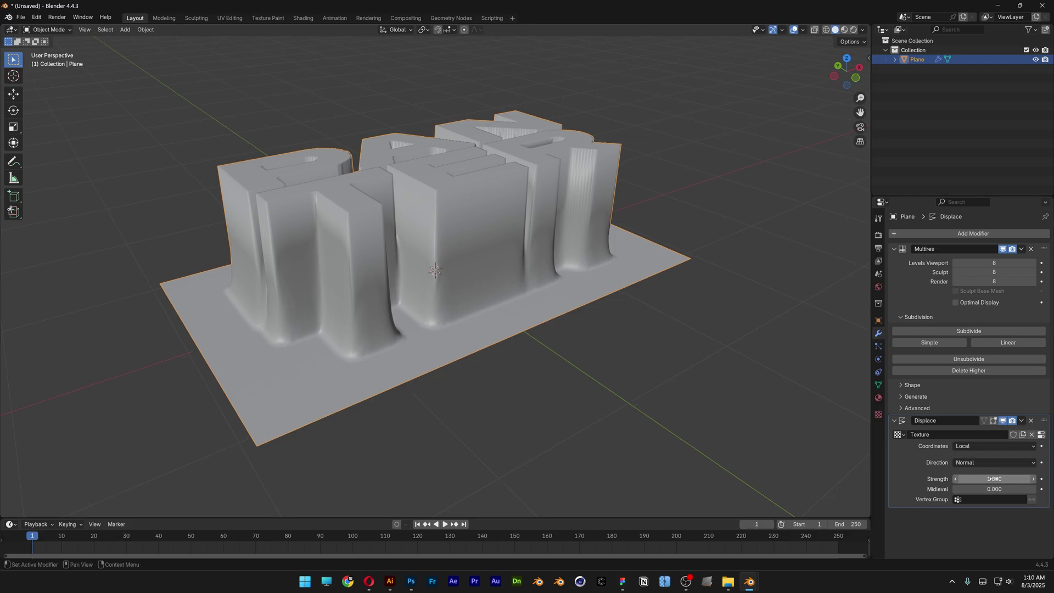
pyautogui.moveTo(995, 479); pyautogui.dragTo(967, 479)
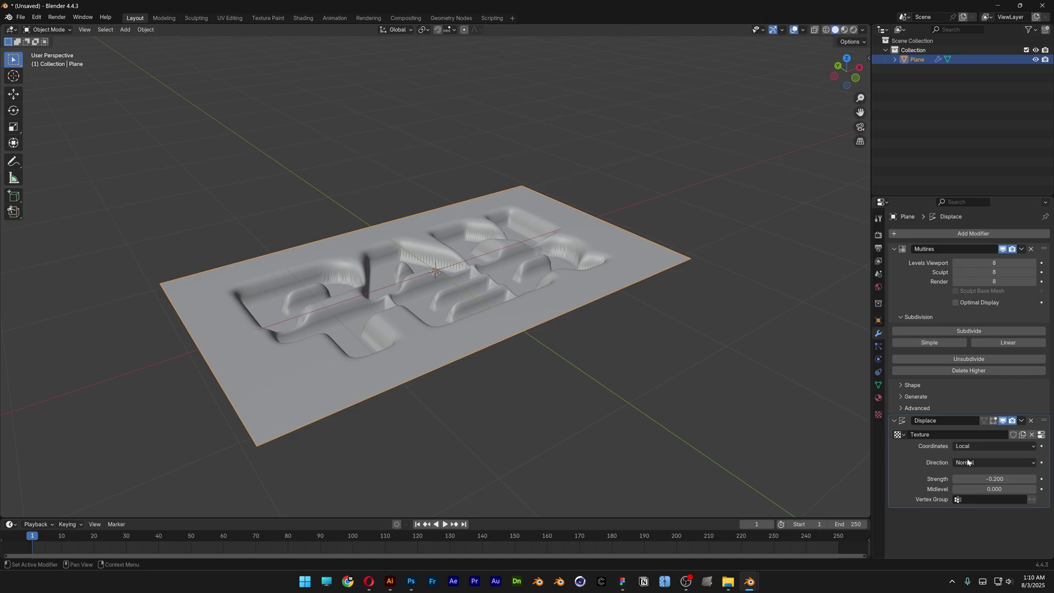
pyautogui.moveTo(705, 351); pyautogui.dragTo(689, 385, button='middle')
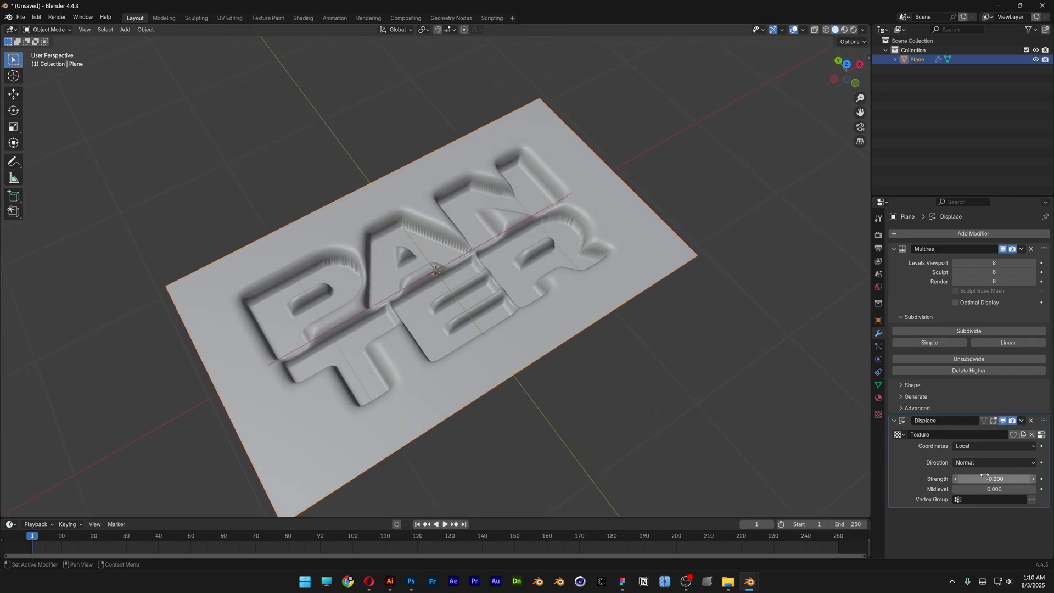
pyautogui.moveTo(988, 479); pyautogui.dragTo(1022, 479)
pyautogui.moveTo(611, 378)
pyautogui.mouseDown(button='middle')
pyautogui.moveTo(603, 325)
pyautogui.moveTo(608, 384)
pyautogui.mouseUp(button='middle')
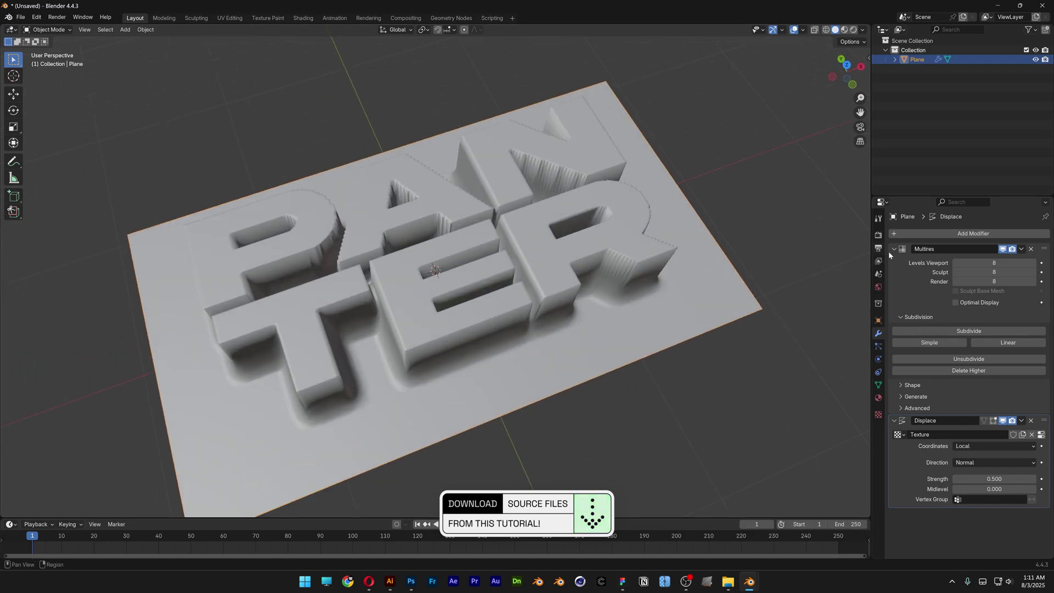
# - Add a Corrective Smooth modifier to the plane and enable Only Smooth
pyautogui.click(981, 235)
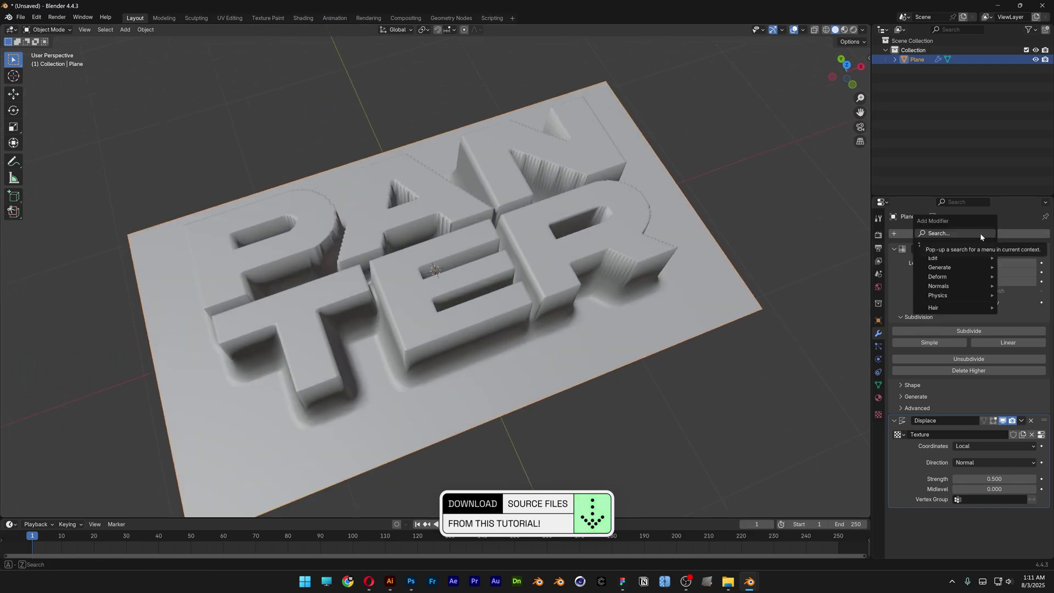
pyautogui.write('smooth co')
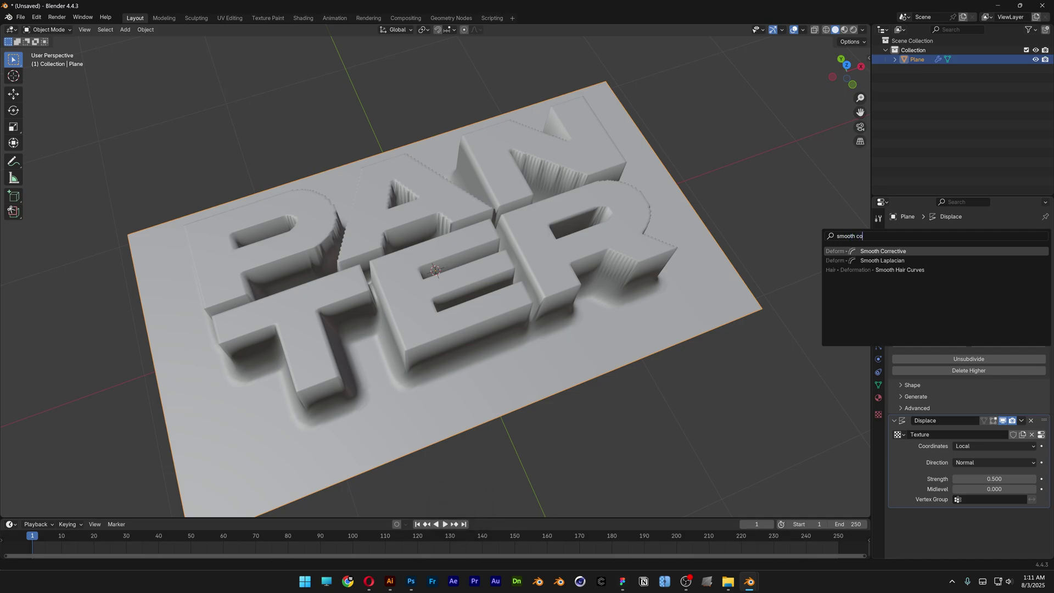
pyautogui.press('Return')
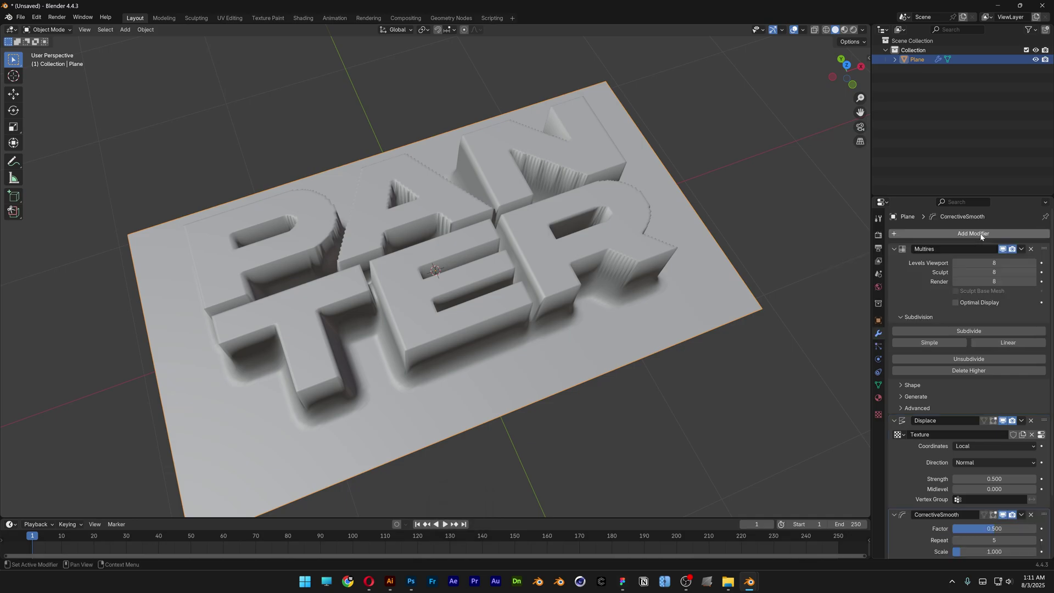
pyautogui.scroll(-3, 963, 393)
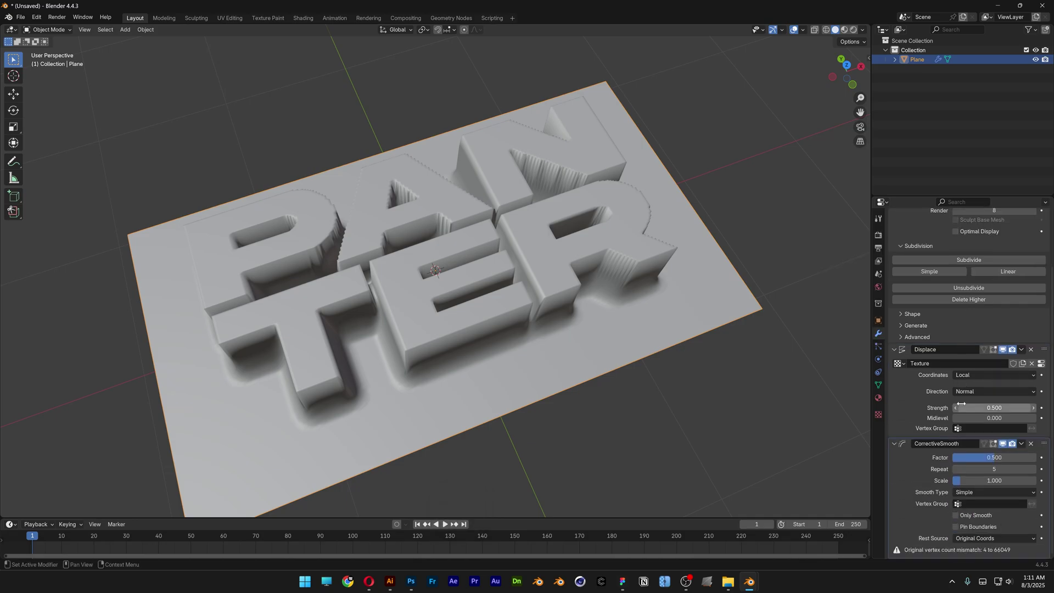
pyautogui.click(957, 516)
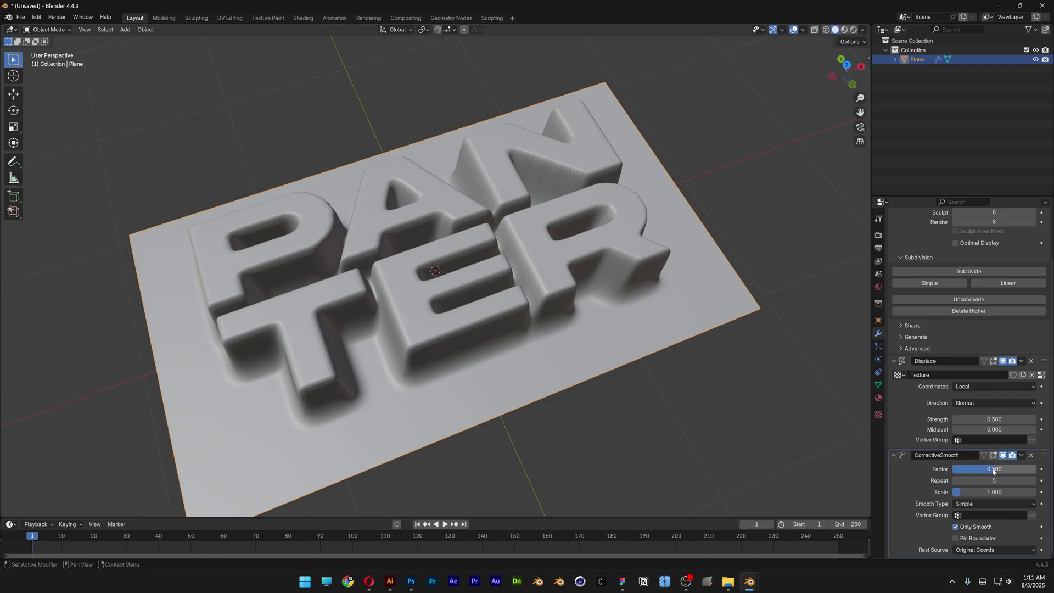
# - Set the Corrective Smooth factor to 0.208 and its repeat count to 8
pyautogui.moveTo(993, 471); pyautogui.dragTo(955, 470)
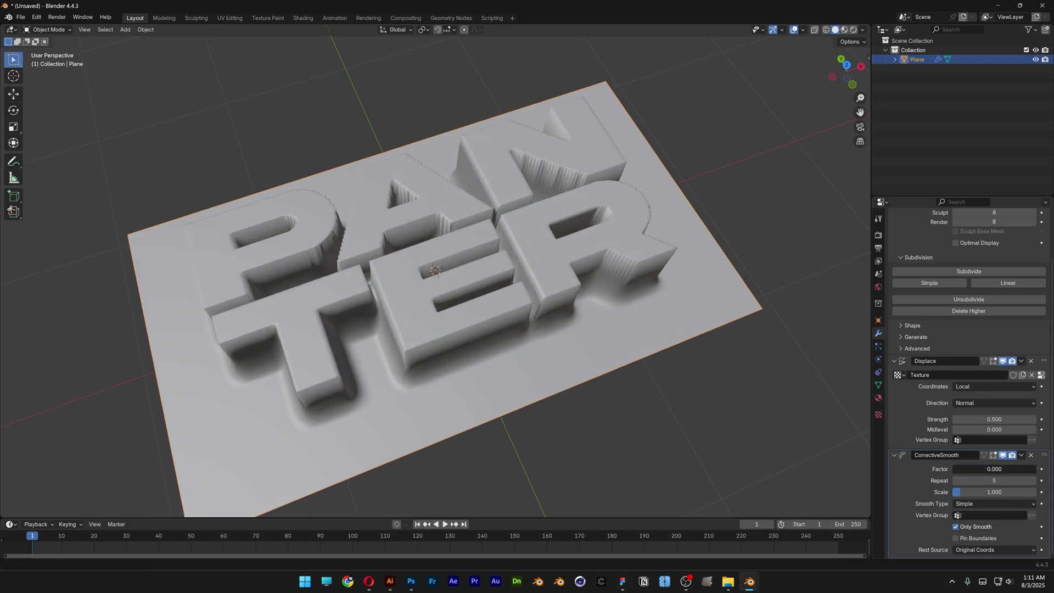
pyautogui.moveTo(955, 471); pyautogui.dragTo(1009, 481)
pyautogui.moveTo(607, 358); pyautogui.dragTo(579, 353, button='middle')
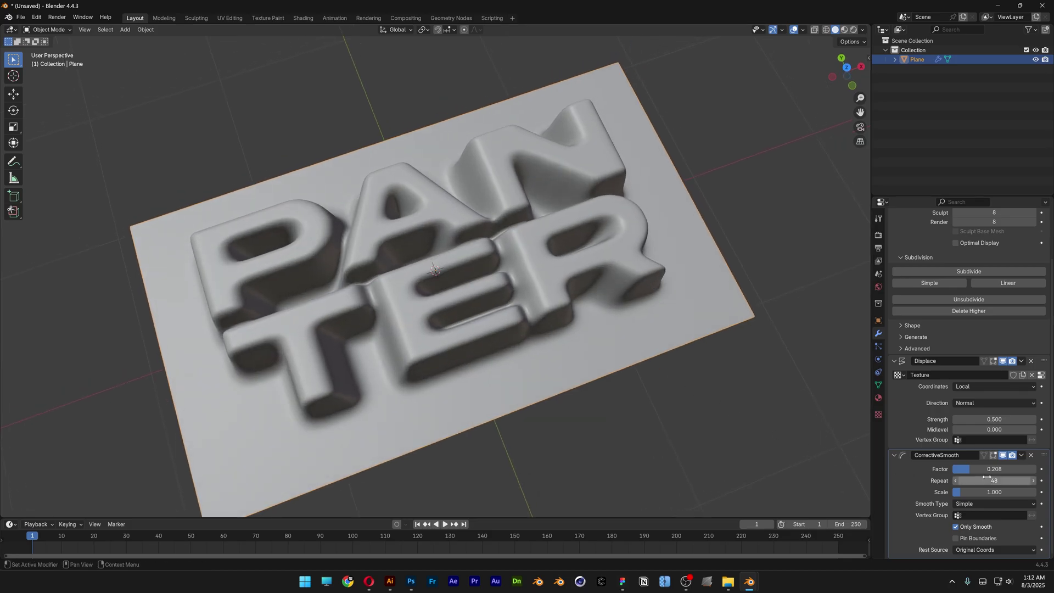
pyautogui.click(987, 477)
pyautogui.write('3')
pyautogui.press('Return')
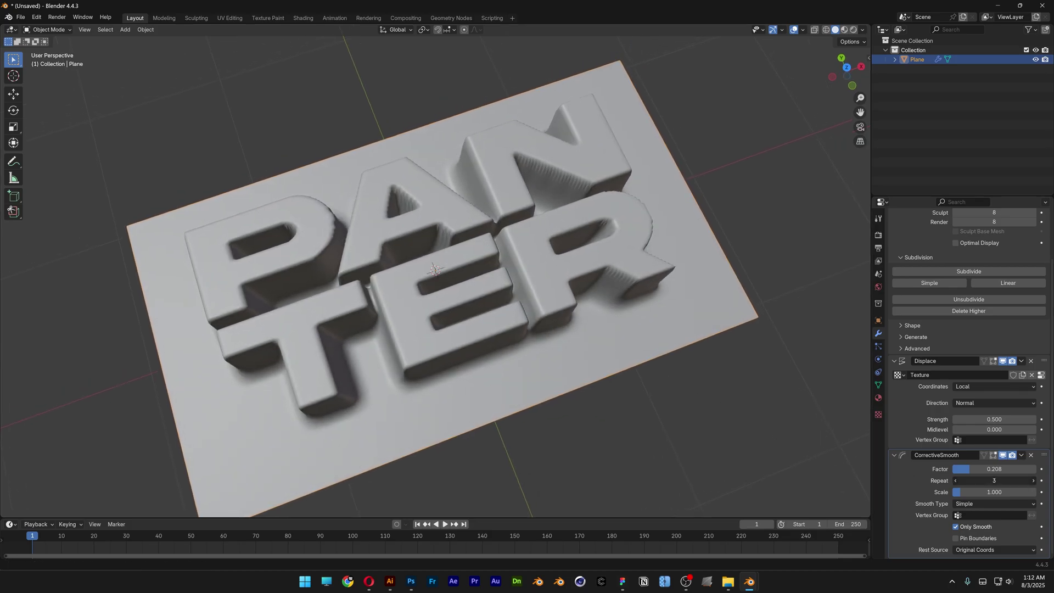
pyautogui.moveTo(986, 480); pyautogui.dragTo(991, 480)
pyautogui.moveTo(527, 165); pyautogui.dragTo(562, 186, button='middle')
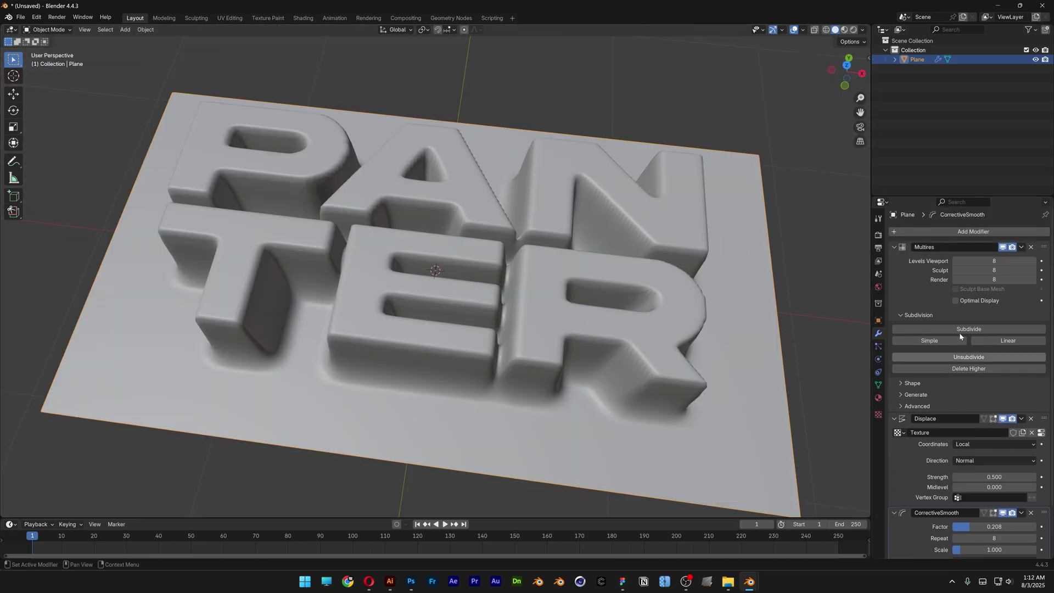
# - Add a Subdivision Surface modifier after Corrective Smooth, with render level lowered to 1
pyautogui.click(970, 234)
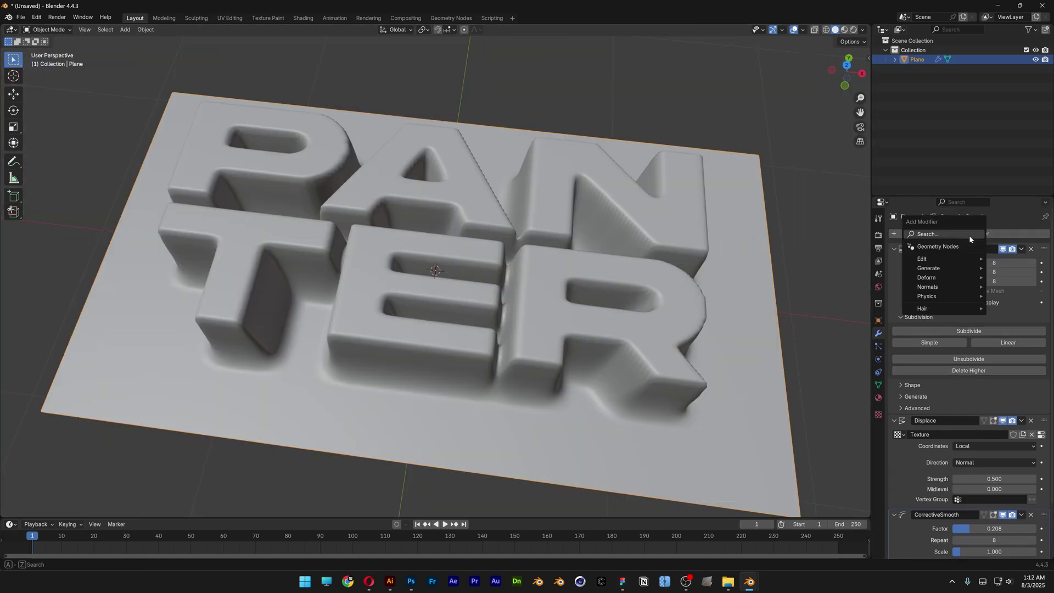
pyautogui.click(970, 235)
pyautogui.write('subdiv')
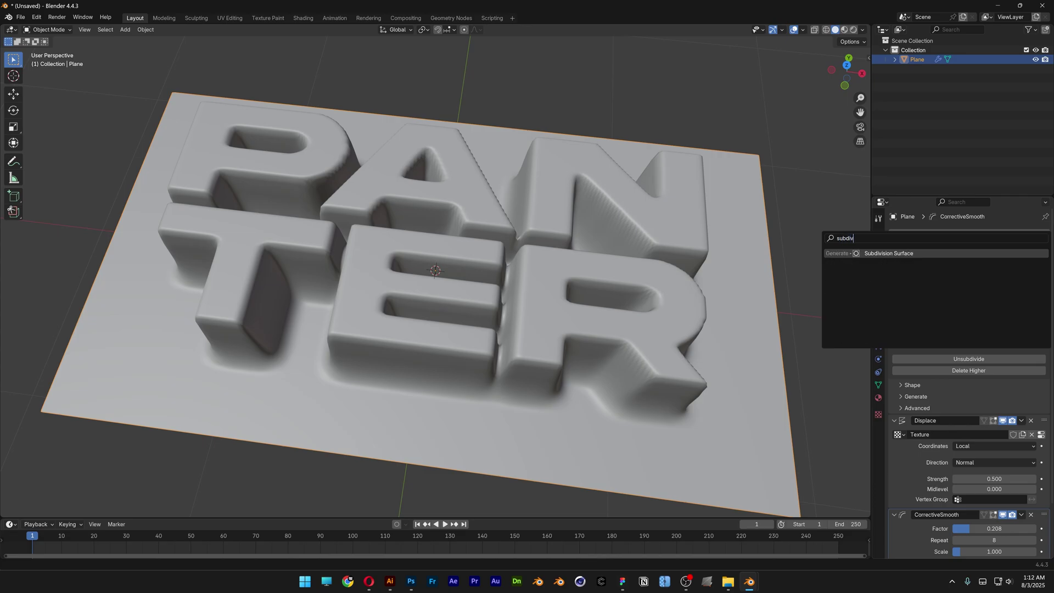
pyautogui.press('Return')
pyautogui.moveTo(579, 217); pyautogui.dragTo(501, 218, button='middle')
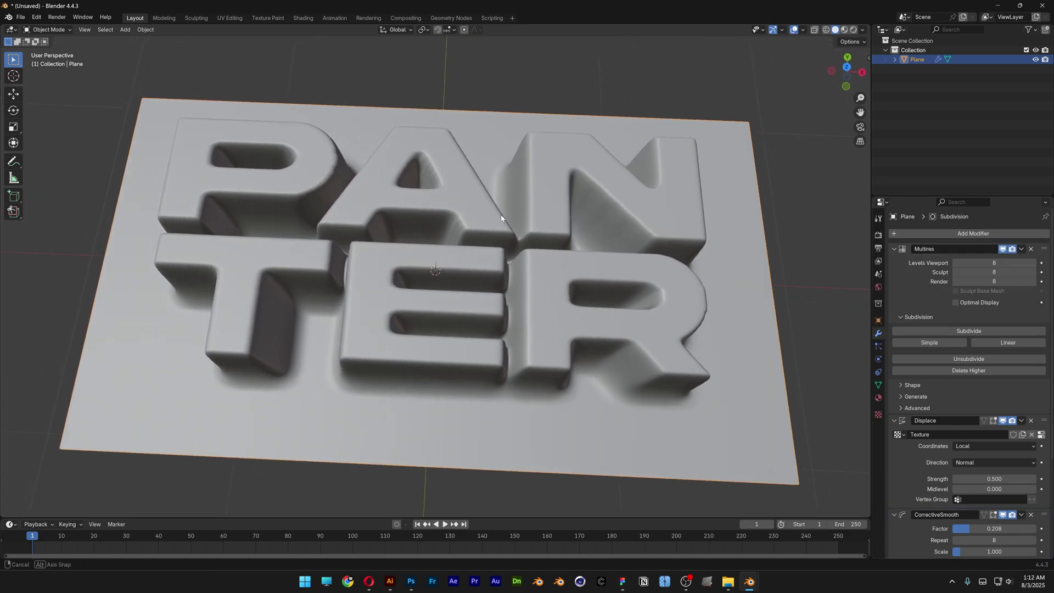
pyautogui.scroll(-5, 944, 393)
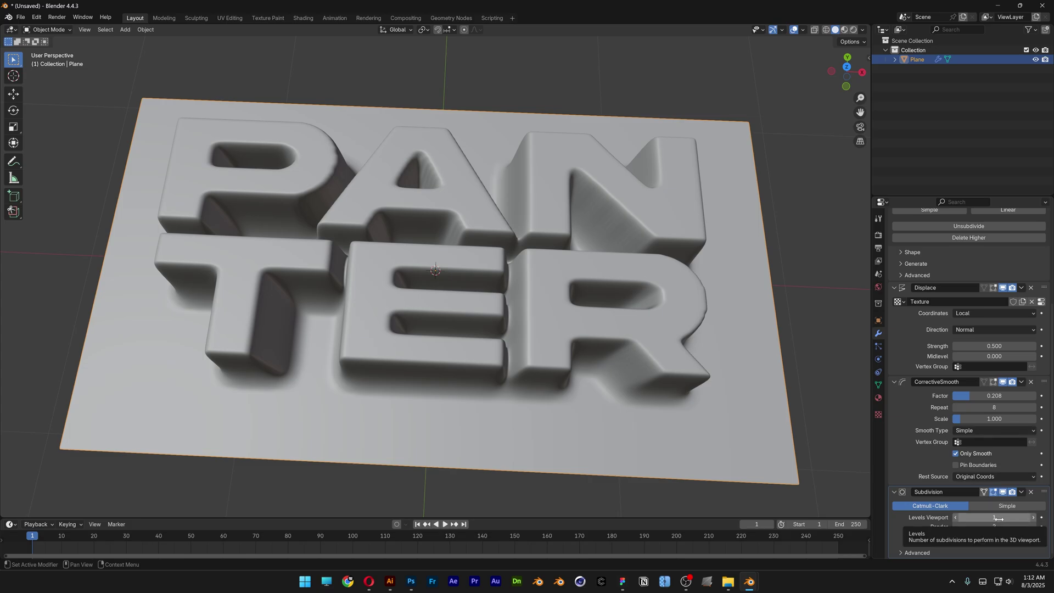
pyautogui.click(957, 528)
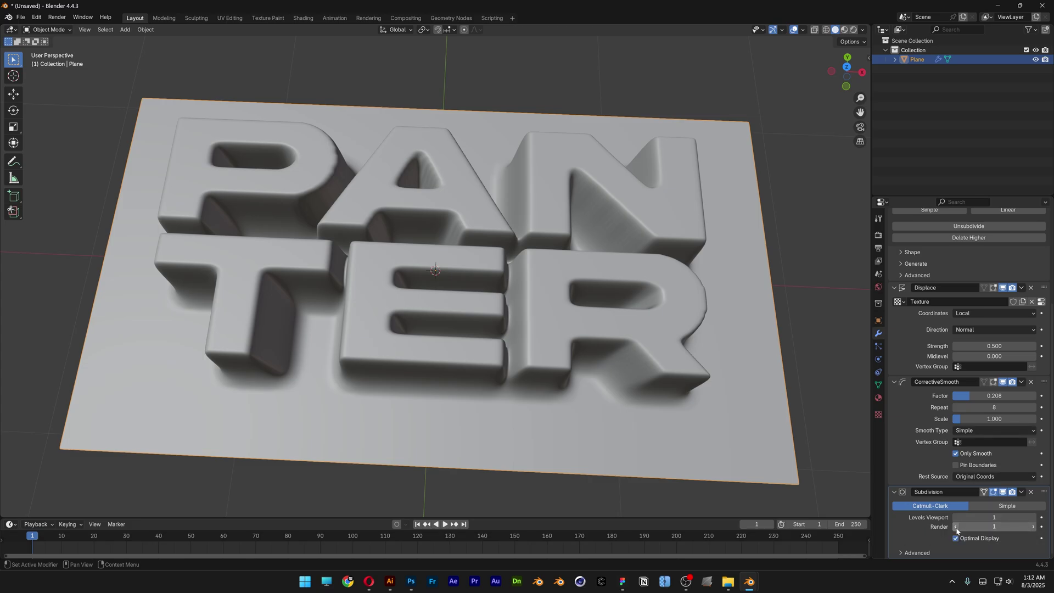
pyautogui.scroll(6, 977, 505)
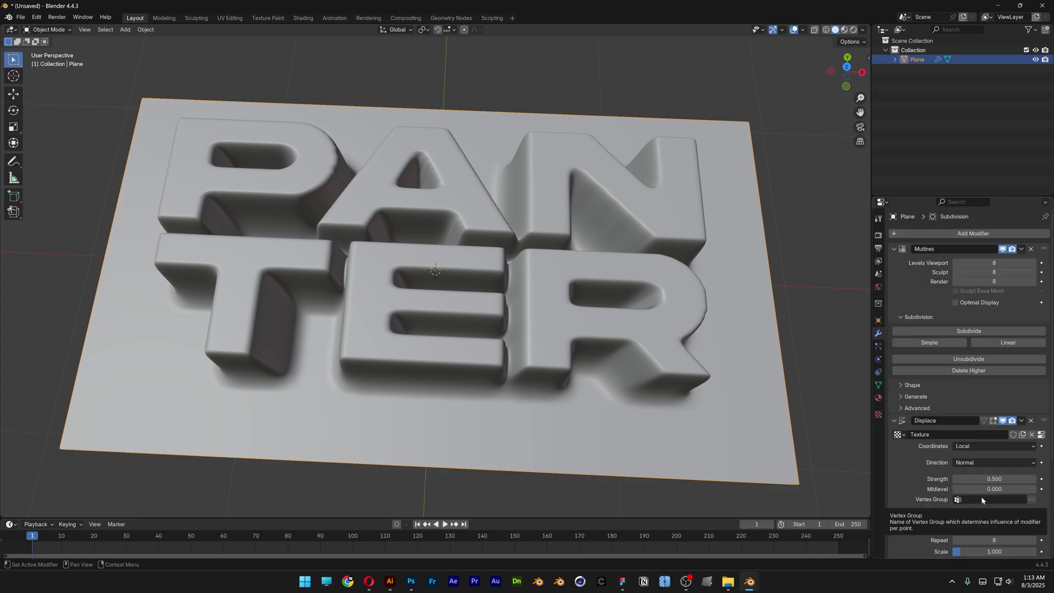
# - Add a linear Multires level to reach level 9 and raise Corrective Smooth repeats to 51
pyautogui.click(1010, 342)
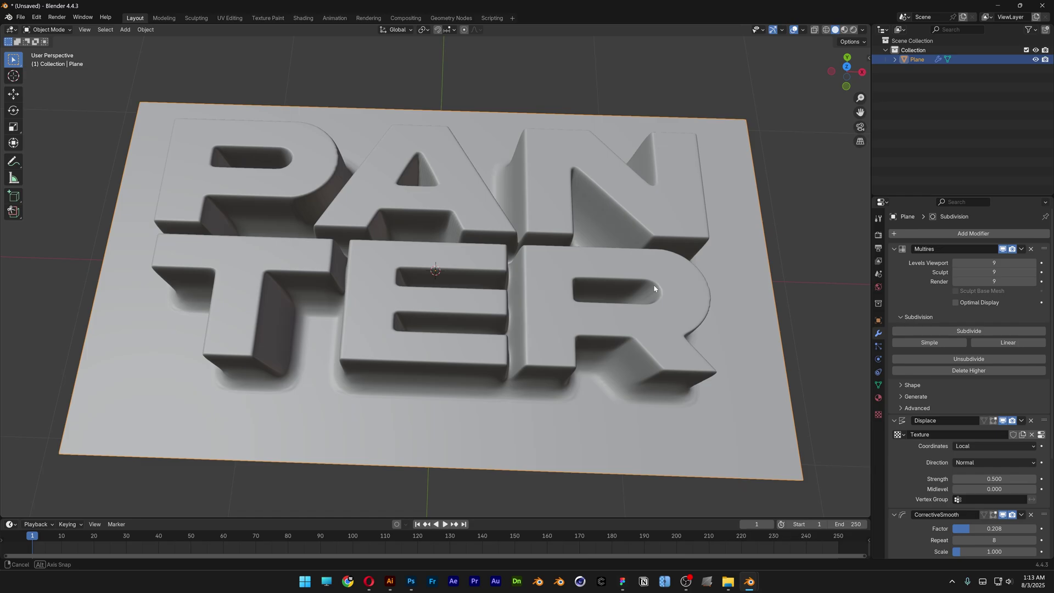
pyautogui.moveTo(638, 252); pyautogui.dragTo(658, 254, button='middle')
pyautogui.moveTo(531, 200); pyautogui.dragTo(872, 439, button='middle')
pyautogui.scroll(-5, 954, 450)
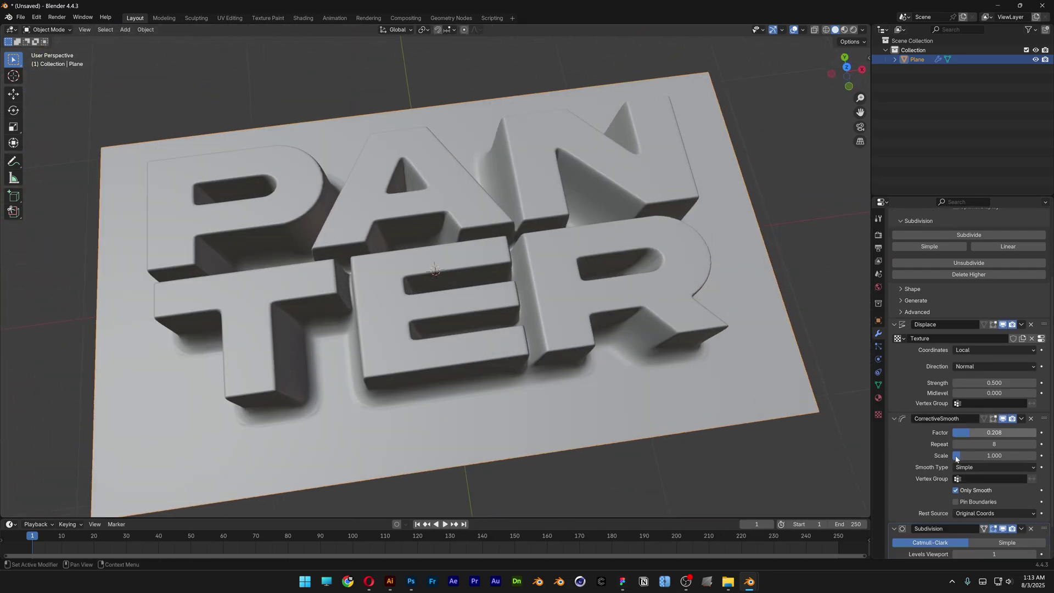
pyautogui.moveTo(1008, 422); pyautogui.dragTo(1043, 423)
pyautogui.scroll(-3, 494, 319)
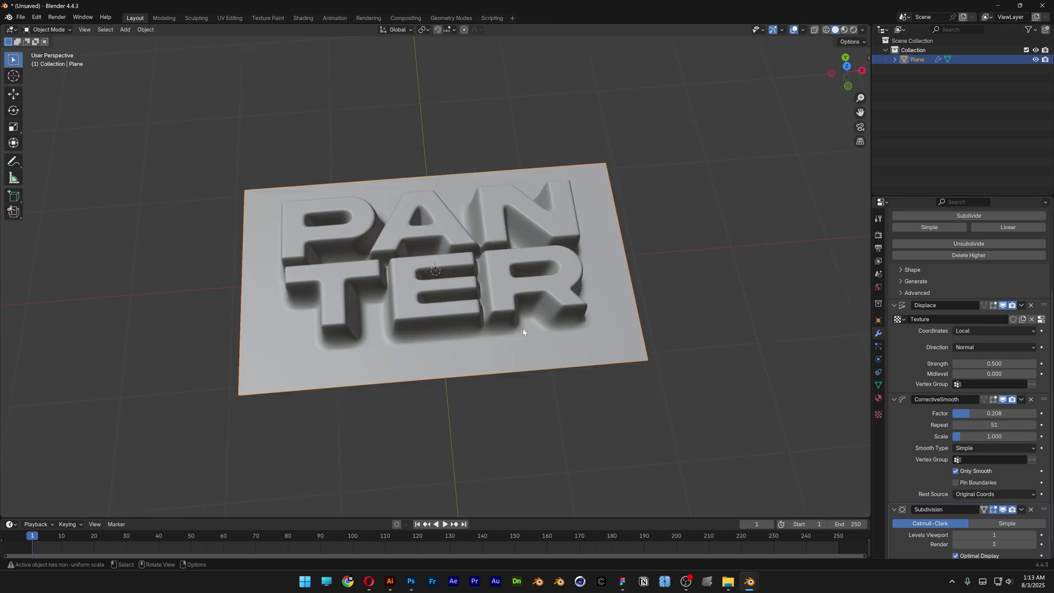
# - Add a camera with cleared rotation, raised to Z 5.2487 m to frame the relief overhead
pyautogui.hotkey('shift', 'a')
pyautogui.moveTo(523, 332)
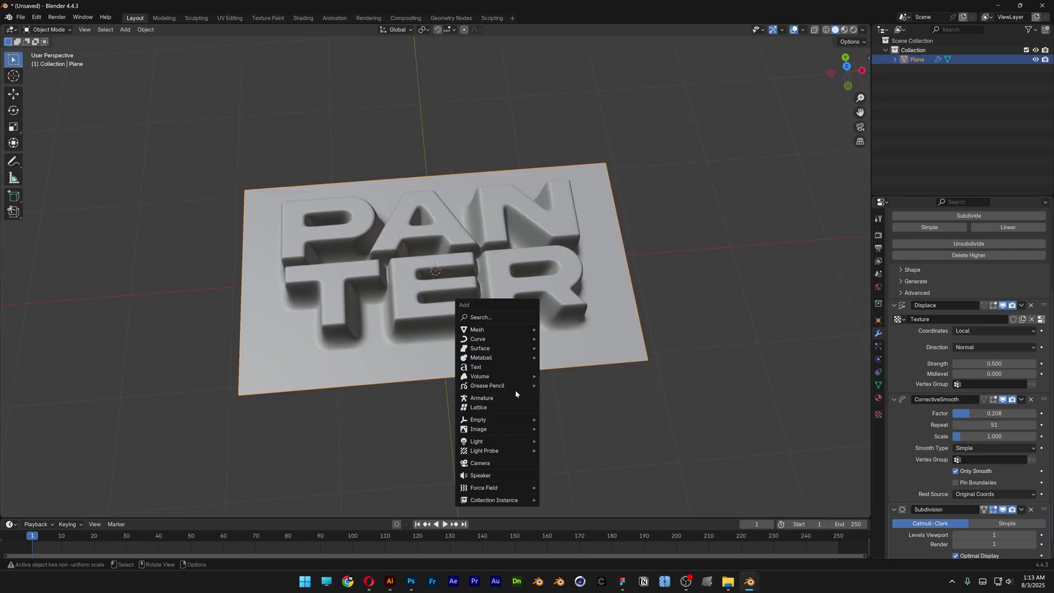
pyautogui.click(504, 462)
pyautogui.moveTo(504, 464); pyautogui.dragTo(561, 347, button='middle')
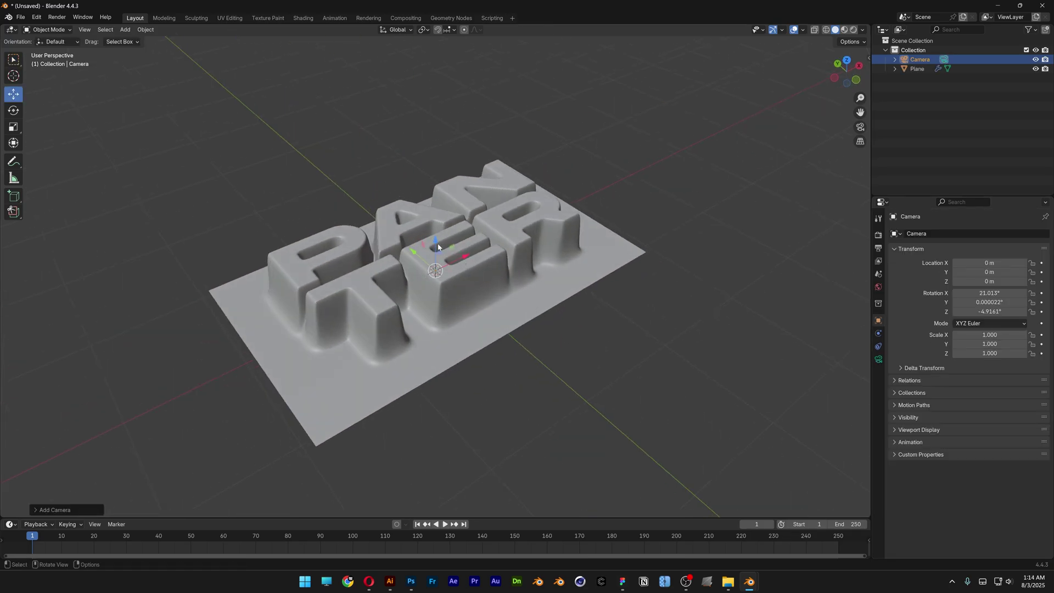
pyautogui.moveTo(437, 244); pyautogui.dragTo(448, 125)
pyautogui.scroll(-3, 448, 125)
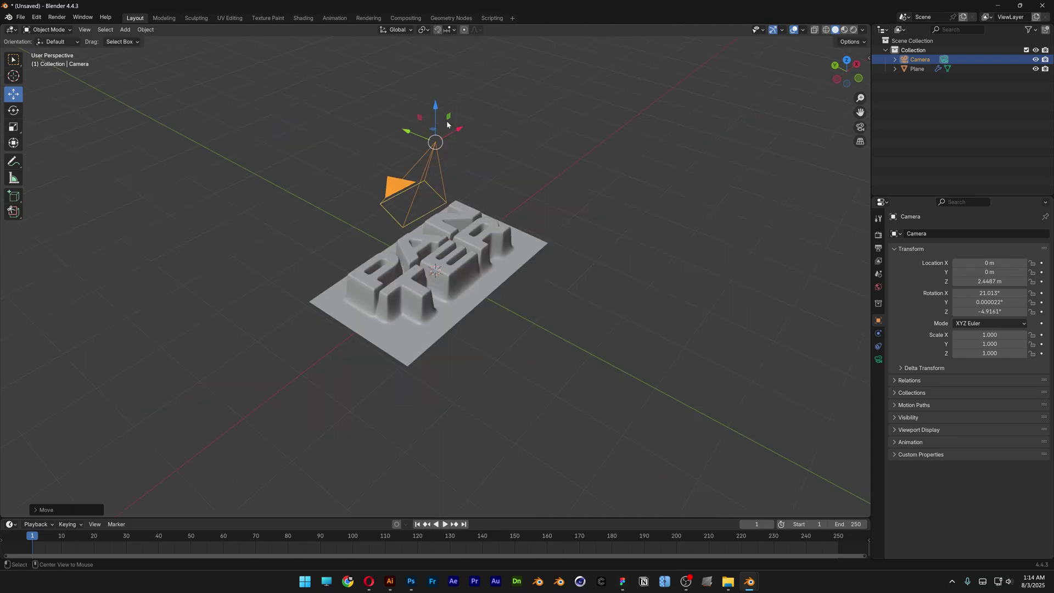
pyautogui.hotkey('alt', 'r')
pyautogui.click(857, 128)
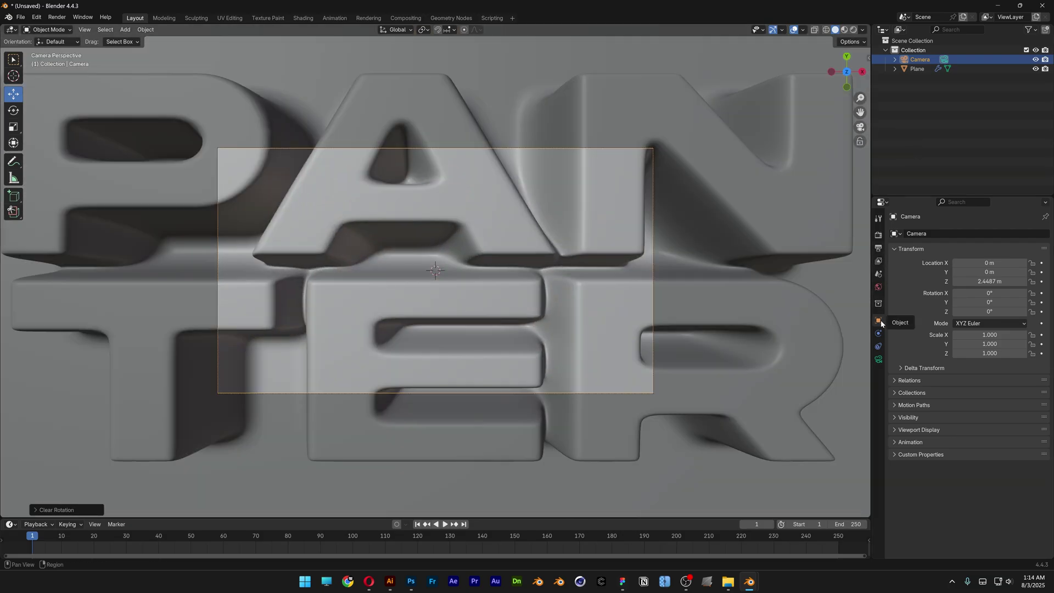
pyautogui.moveTo(988, 281); pyautogui.dragTo(1051, 281)
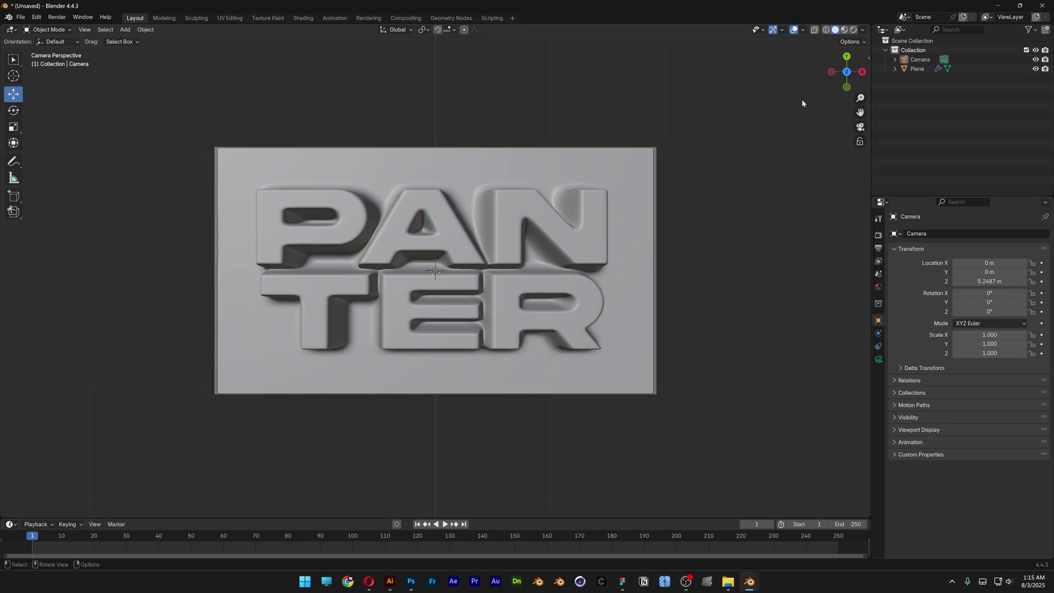
# - Switch the viewport to rendered shading and render with Cycles on GPU Compute
pyautogui.click(853, 30)
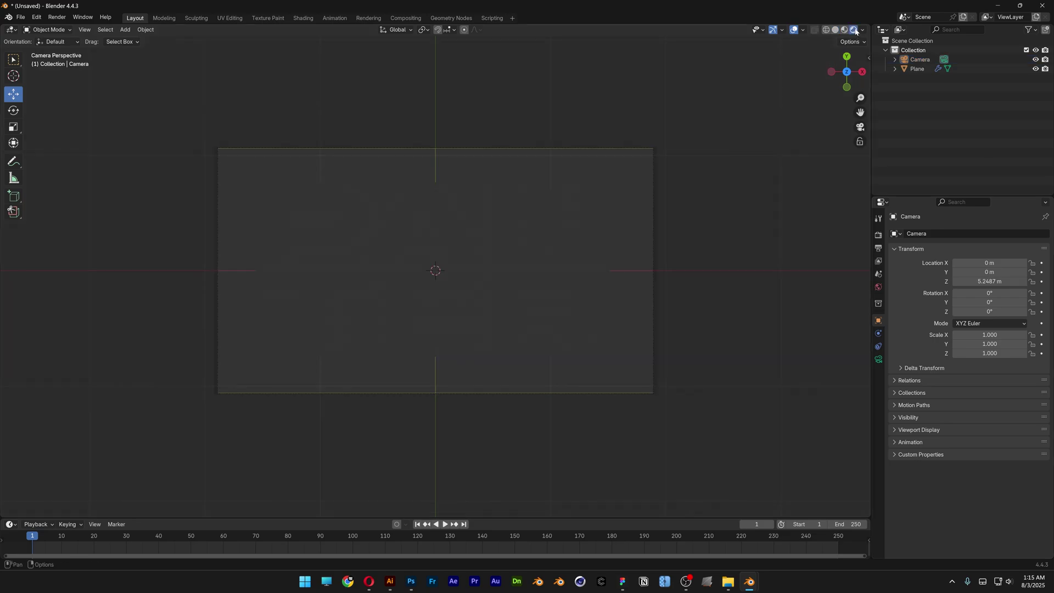
pyautogui.click(878, 235)
pyautogui.click(980, 235)
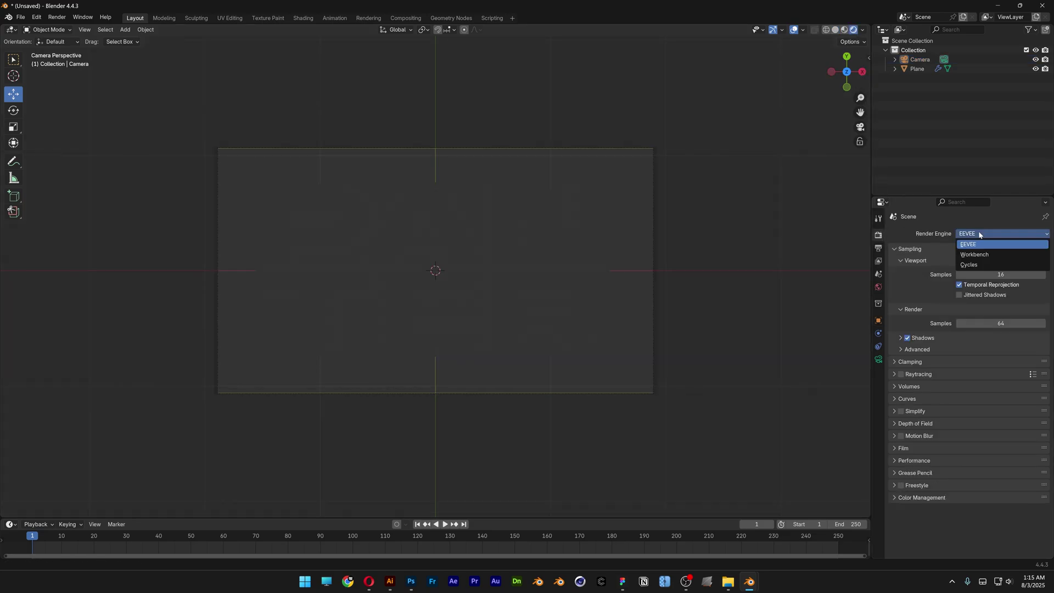
pyautogui.click(970, 264)
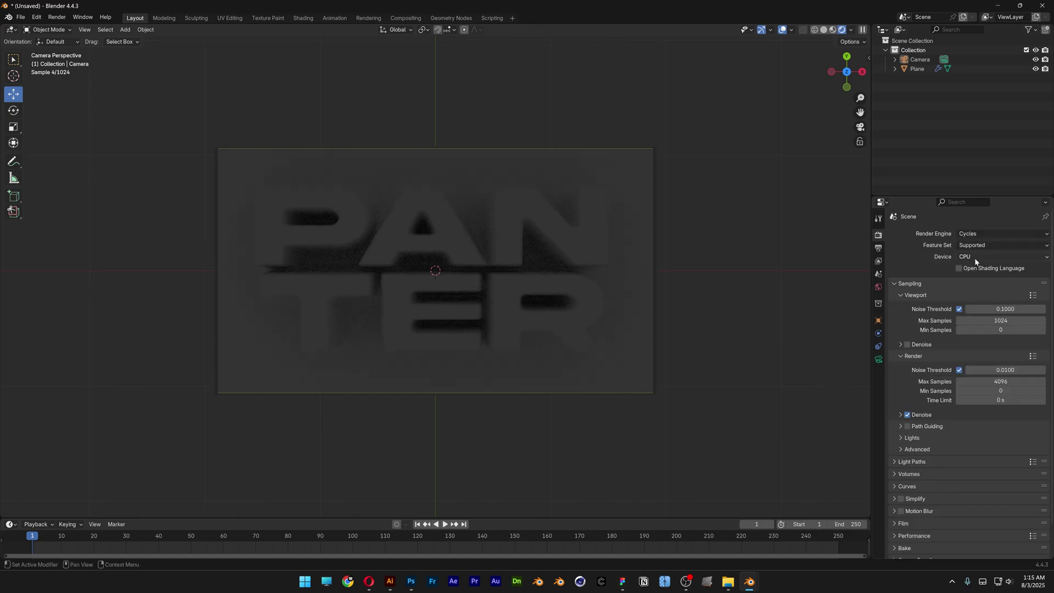
pyautogui.click(974, 257)
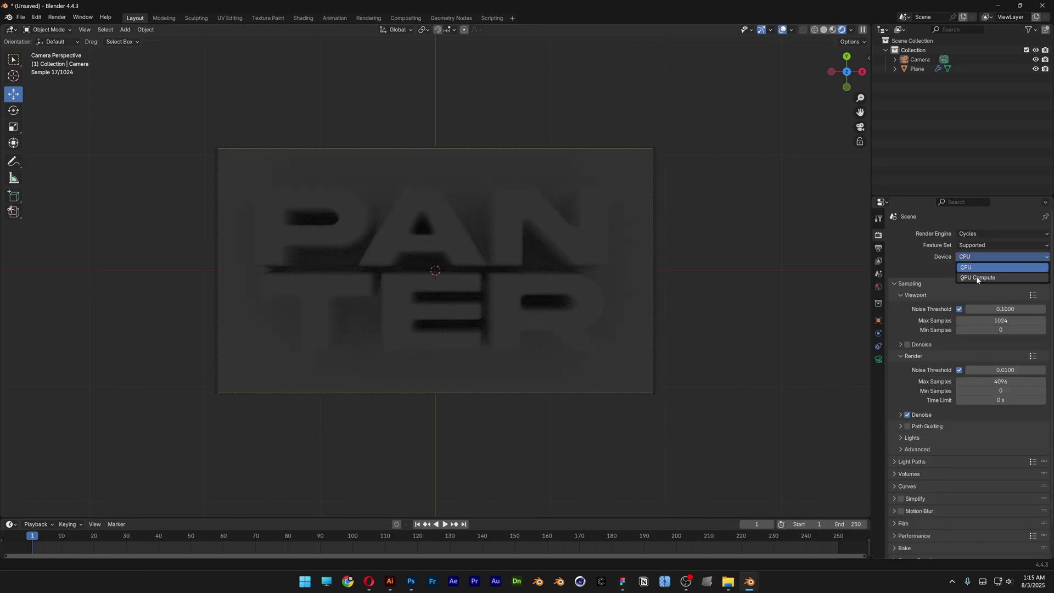
pyautogui.click(978, 278)
# - Set viewport max samples to 50 and render max samples to 100
pyautogui.click(1001, 308)
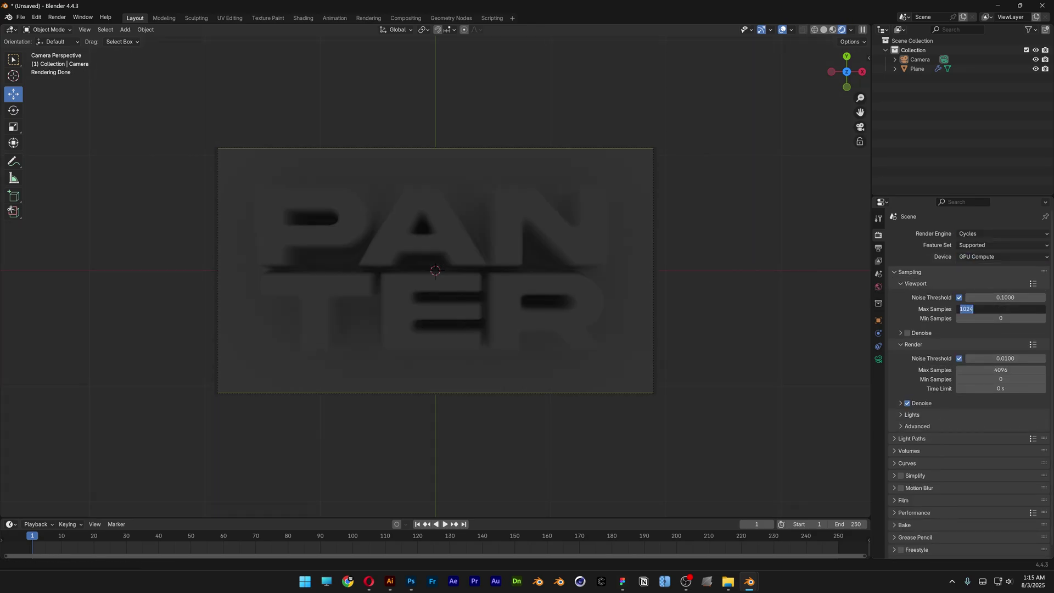
pyautogui.write('50')
pyautogui.press('Return')
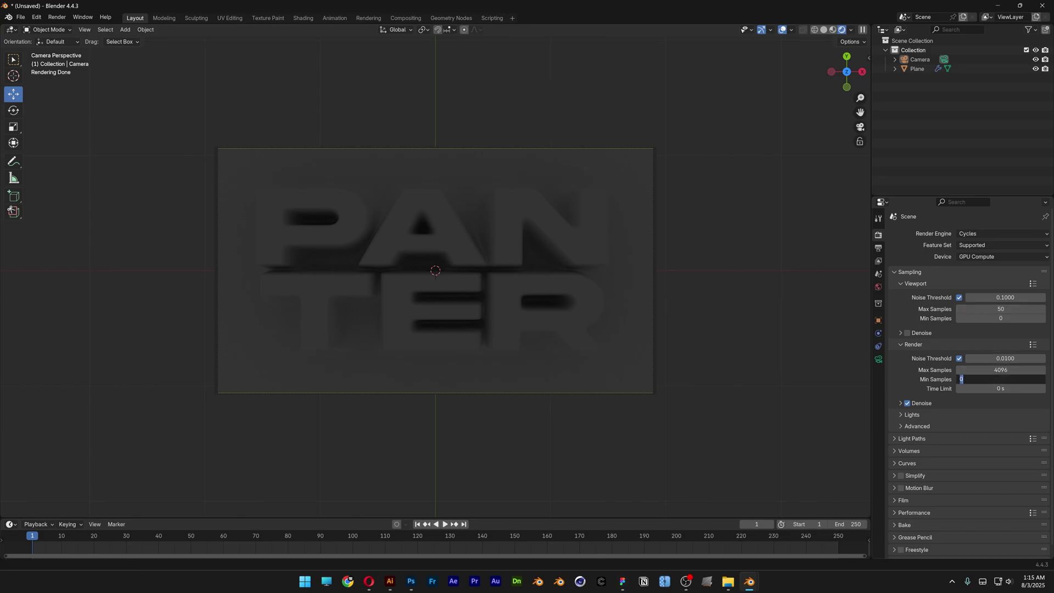
pyautogui.click(994, 370)
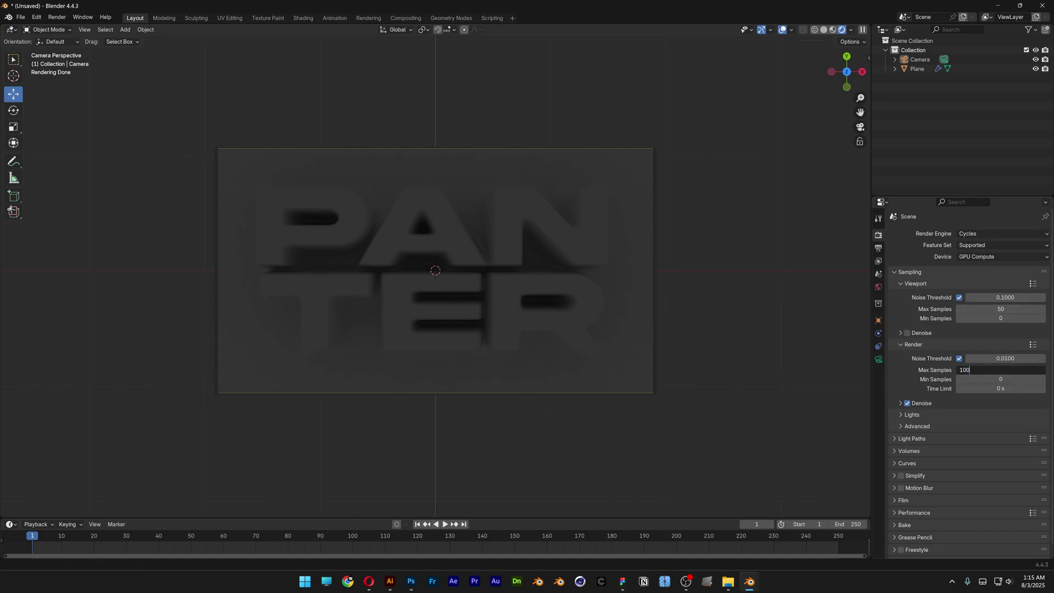
pyautogui.write('100')
pyautogui.press('Return')
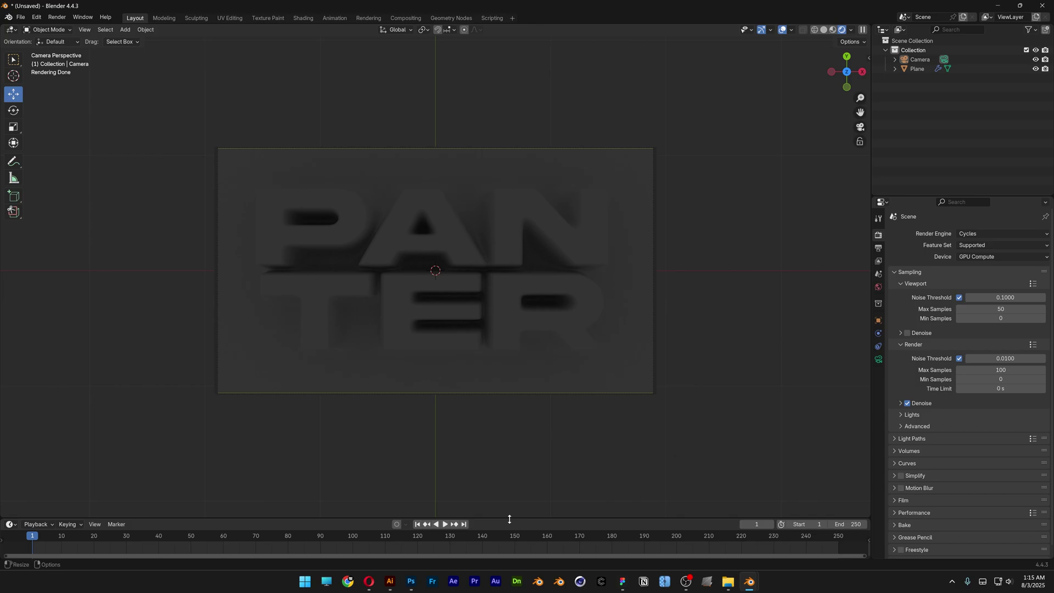
# - Enlarge the bottom area into a Shader Editor showing the World nodes
pyautogui.moveTo(510, 519); pyautogui.dragTo(70, 293)
pyautogui.click(9, 298)
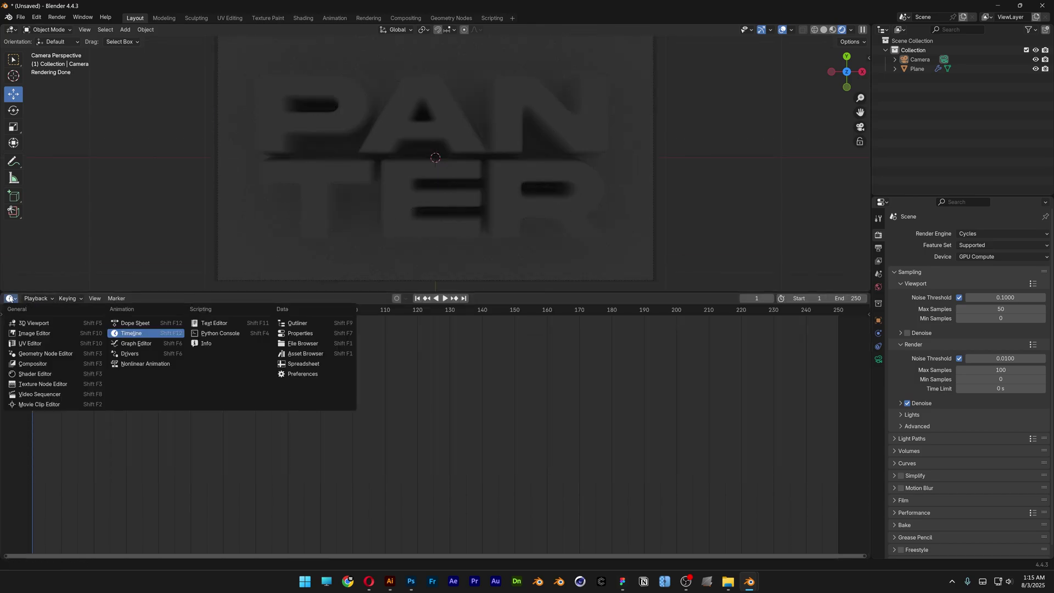
pyautogui.click(51, 374)
pyautogui.click(52, 299)
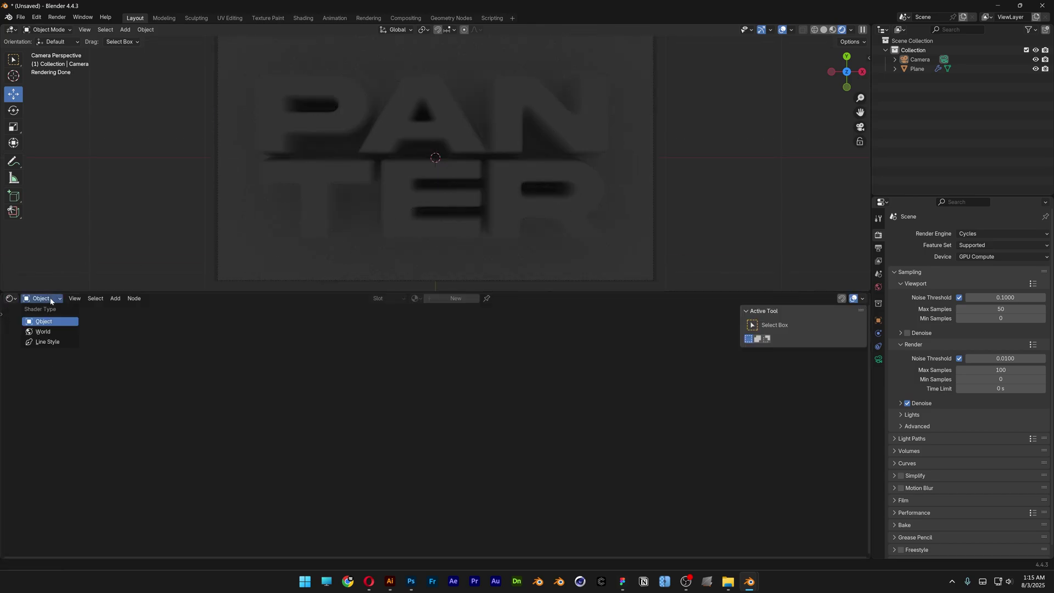
pyautogui.click(42, 332)
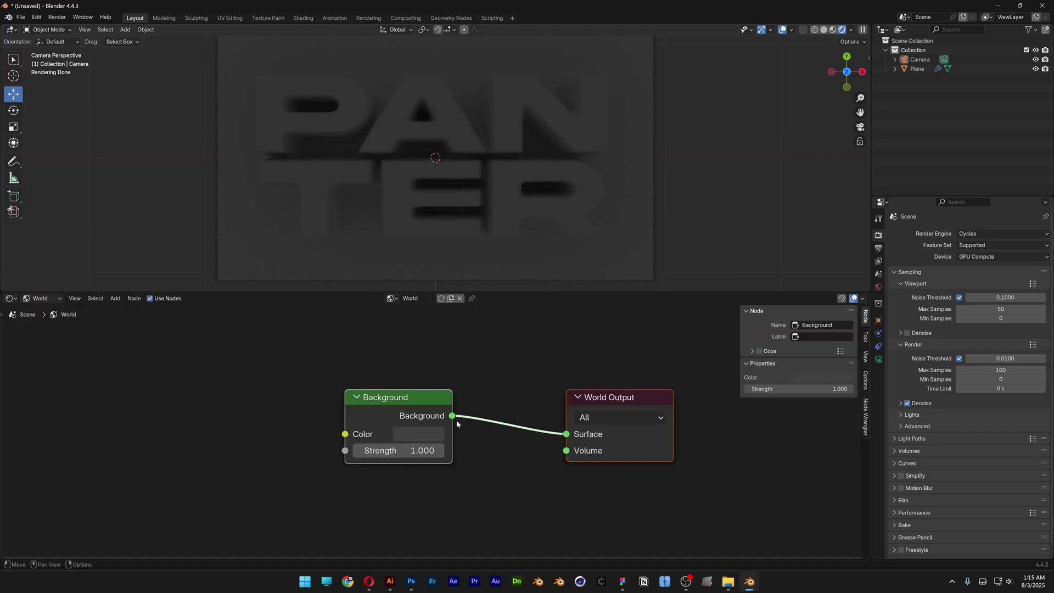
# - Add Texture Coordinate, Mapping and Environment Texture nodes feeding the Background colour
pyautogui.click(400, 400)
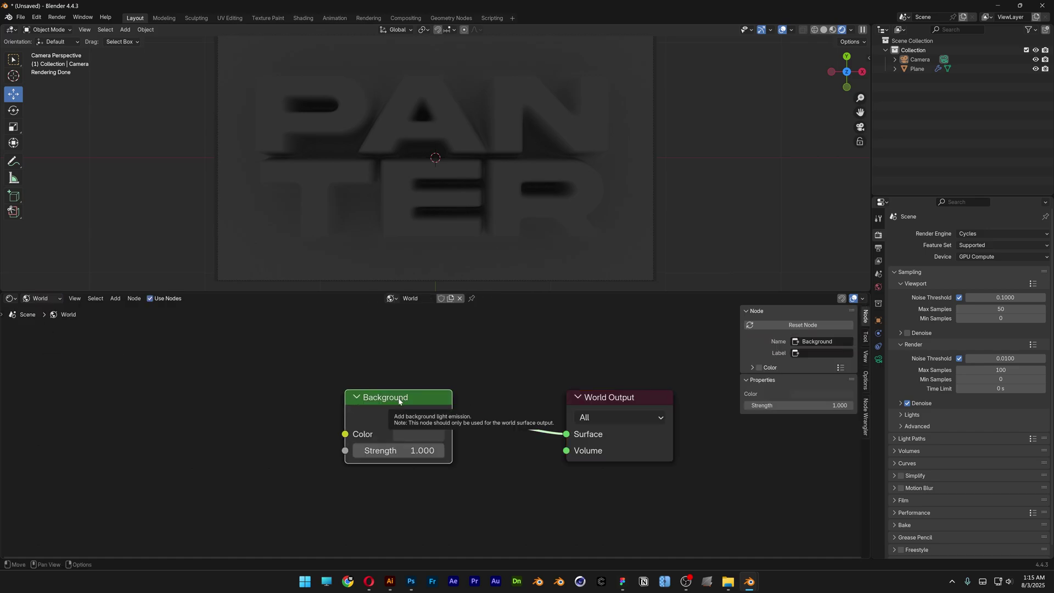
pyautogui.hotkey('ctrl', 't')
pyautogui.moveTo(323, 387); pyautogui.dragTo(403, 344, button='middle')
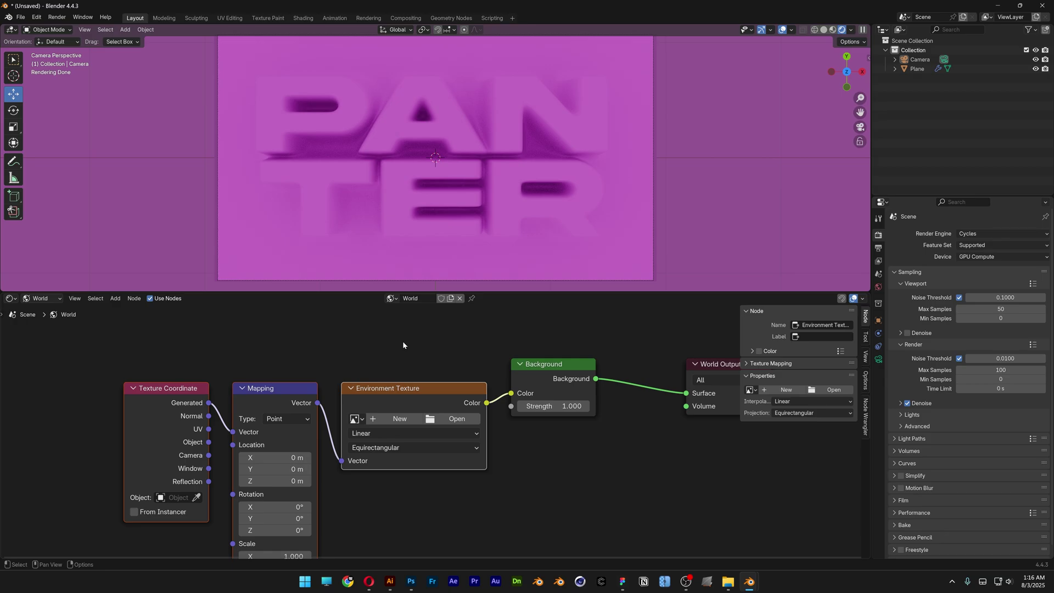
pyautogui.click(36, 17)
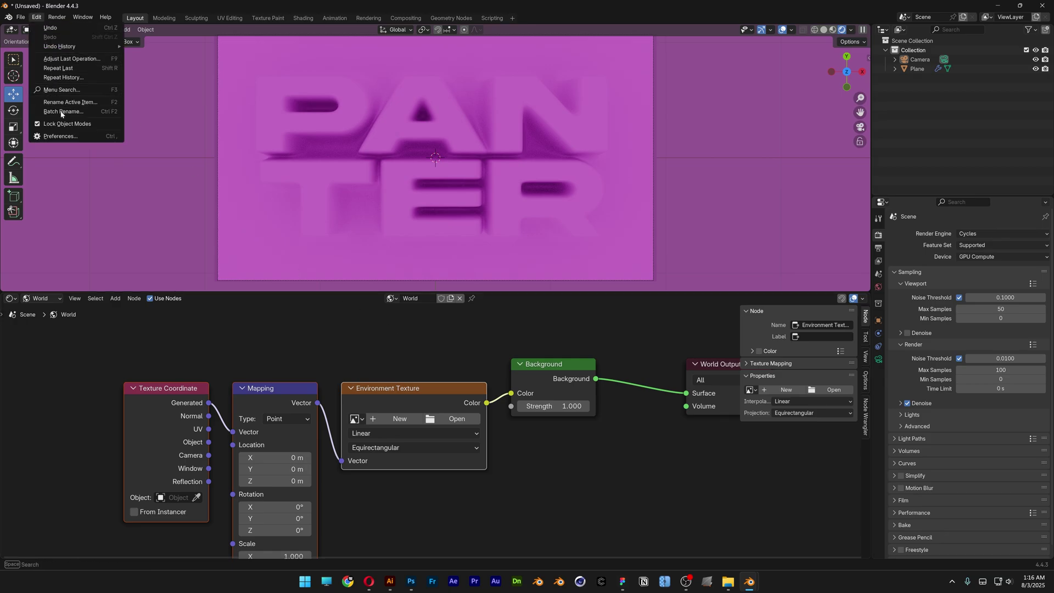
pyautogui.click(62, 136)
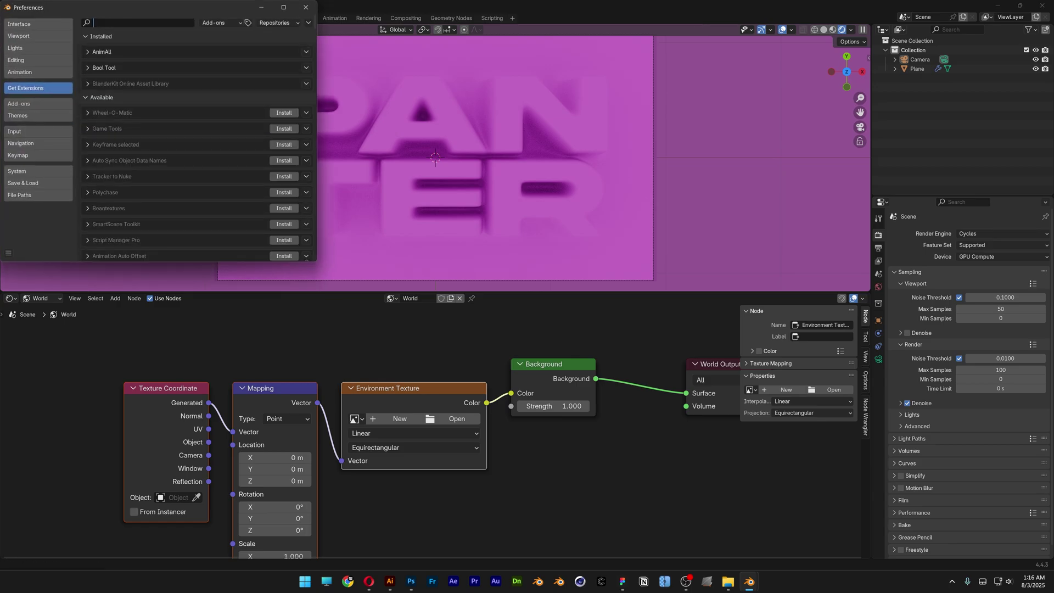
pyautogui.click(31, 105)
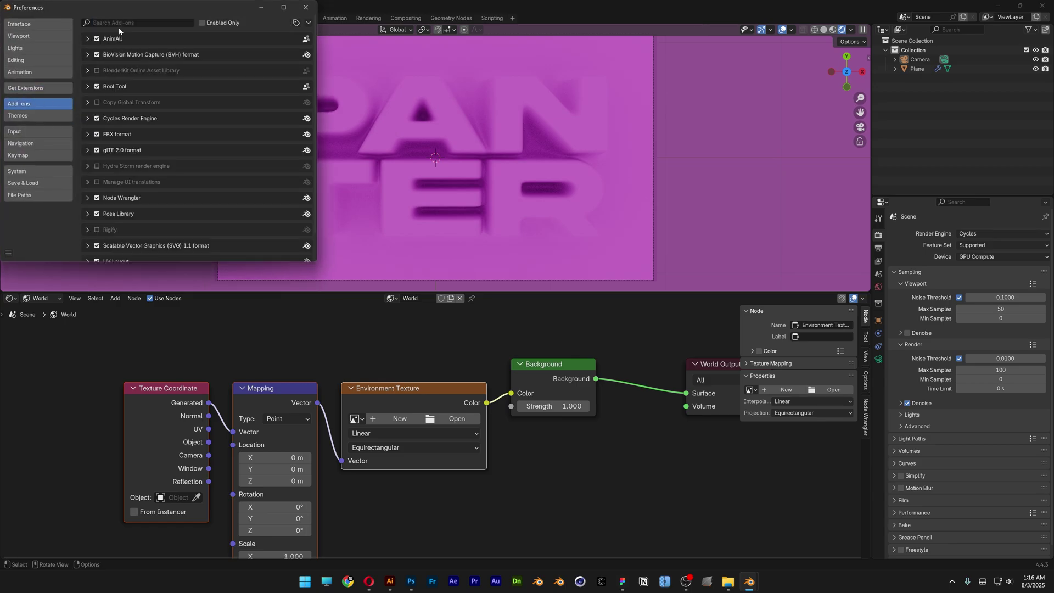
pyautogui.click(118, 25)
pyautogui.write('node')
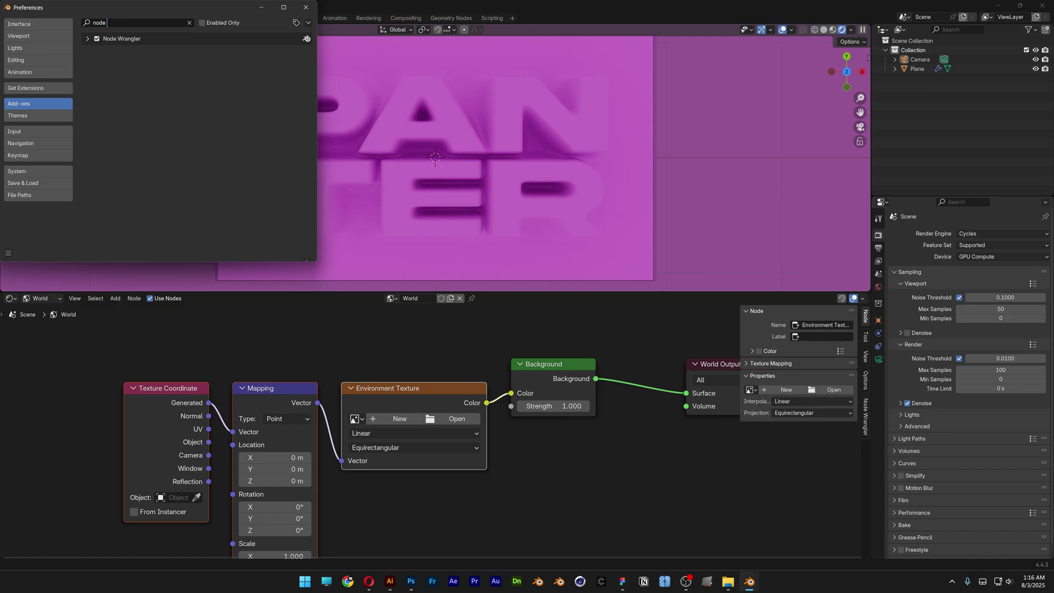
pyautogui.click(498, 312)
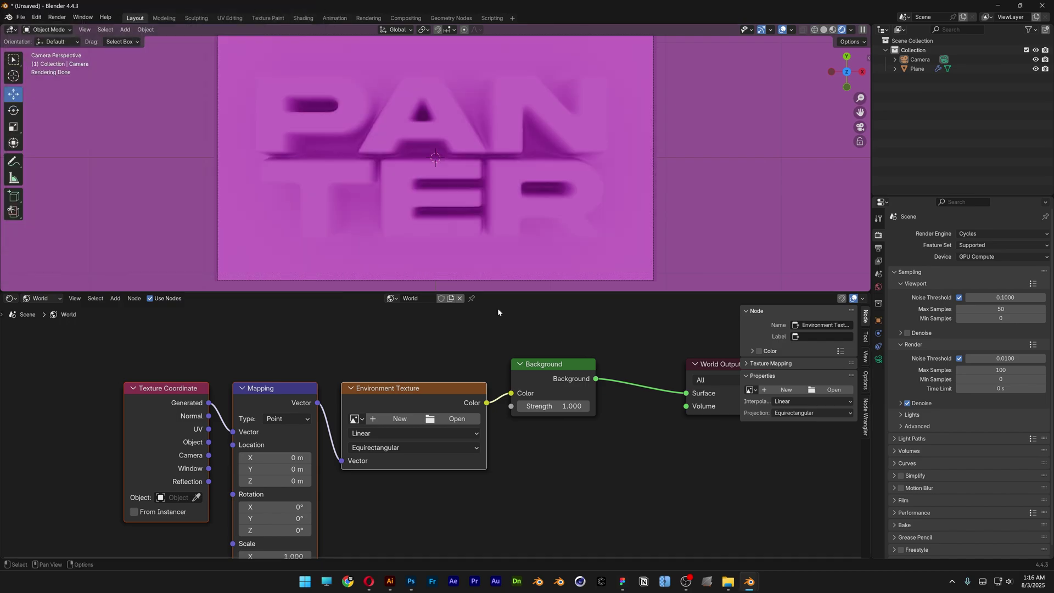
# - Load studio_small_03_4k.exr into the Environment Texture and set Background strength to 0.1
pyautogui.click(453, 420)
pyautogui.click(436, 193)
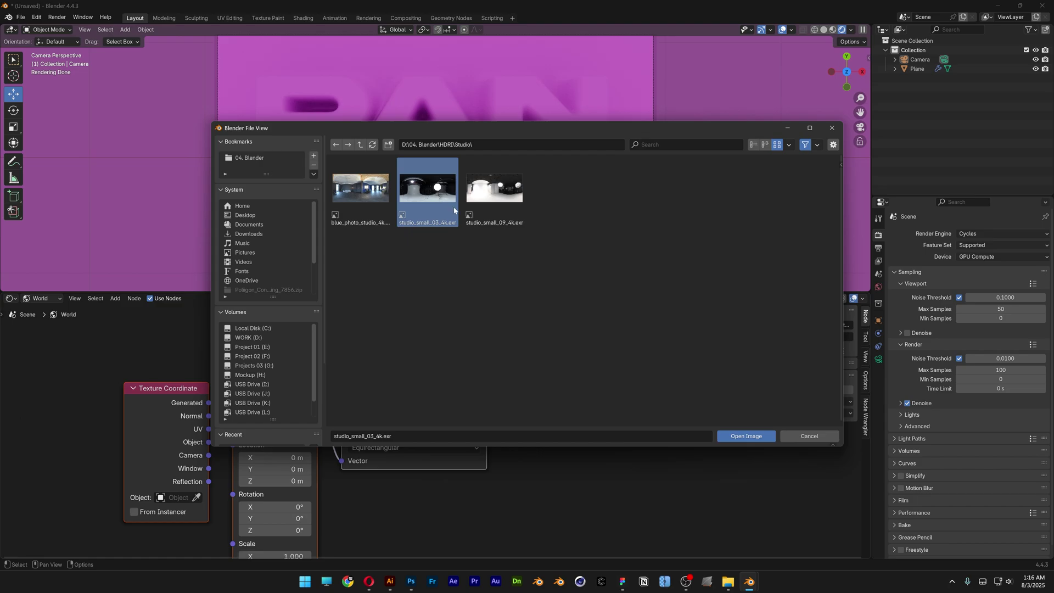
pyautogui.click(744, 435)
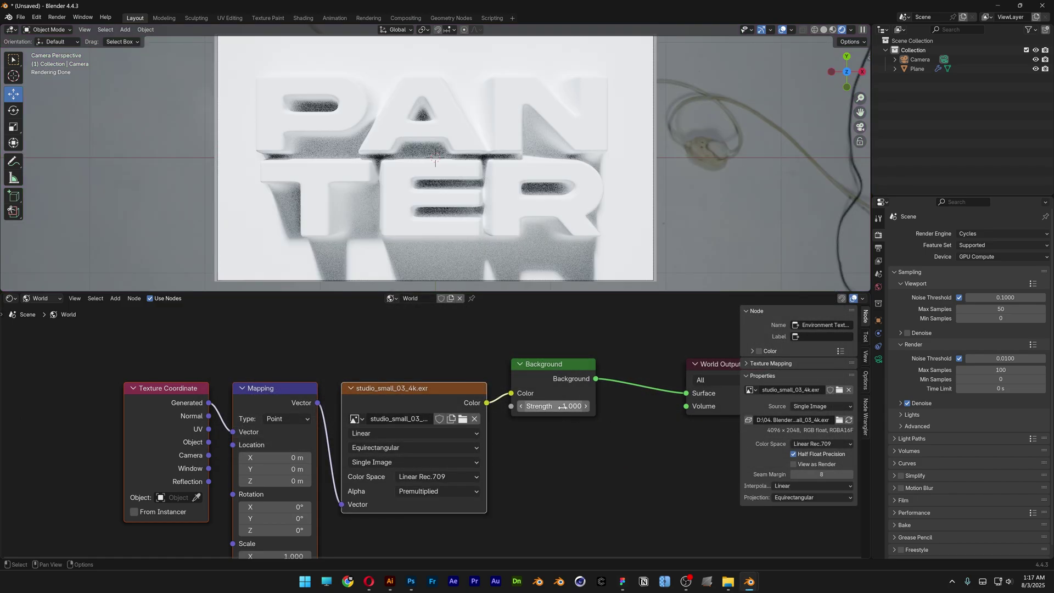
pyautogui.click(563, 407)
pyautogui.write('0.1')
pyautogui.press('Return')
# - Rotate the HDRI through Mapping to X 7.8°, Y -70.3°, Z -45.8°
pyautogui.moveTo(307, 461); pyautogui.dragTo(367, 380, button='middle')
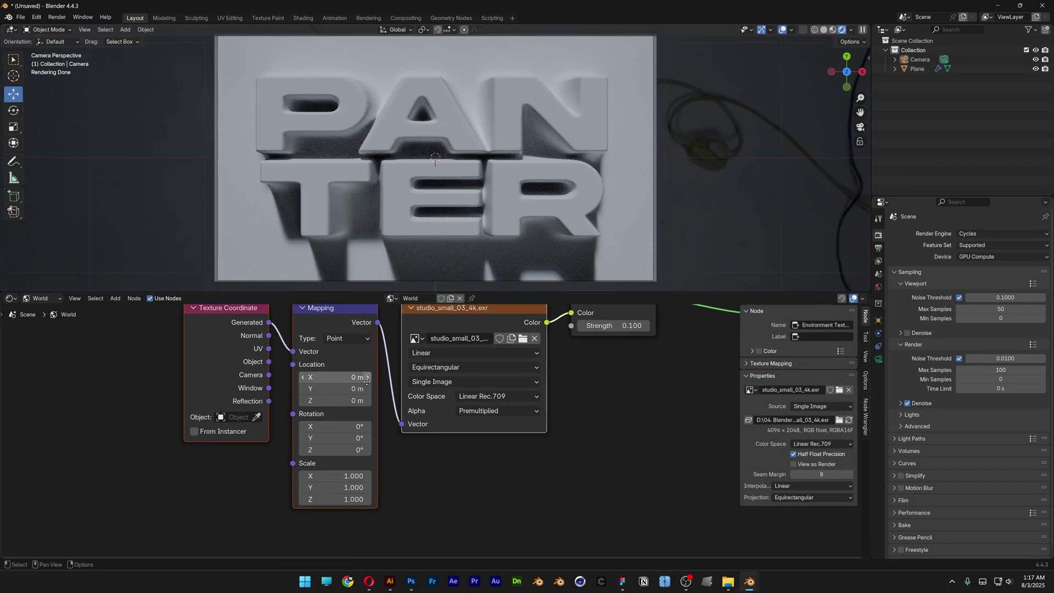
pyautogui.moveTo(335, 426); pyautogui.dragTo(307, 438)
pyautogui.moveTo(845, 292); pyautogui.dragTo(846, 365)
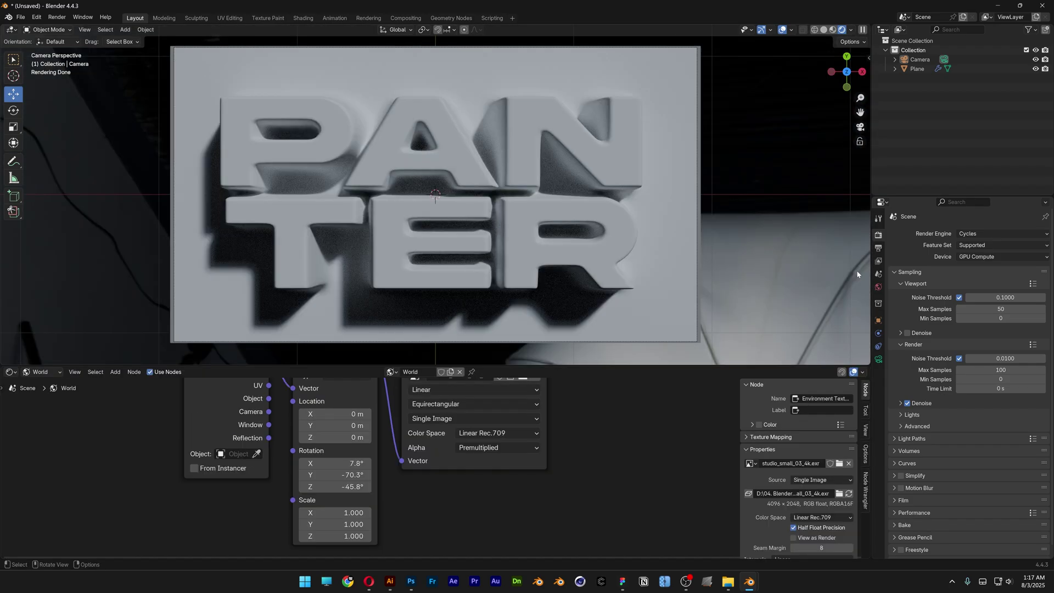